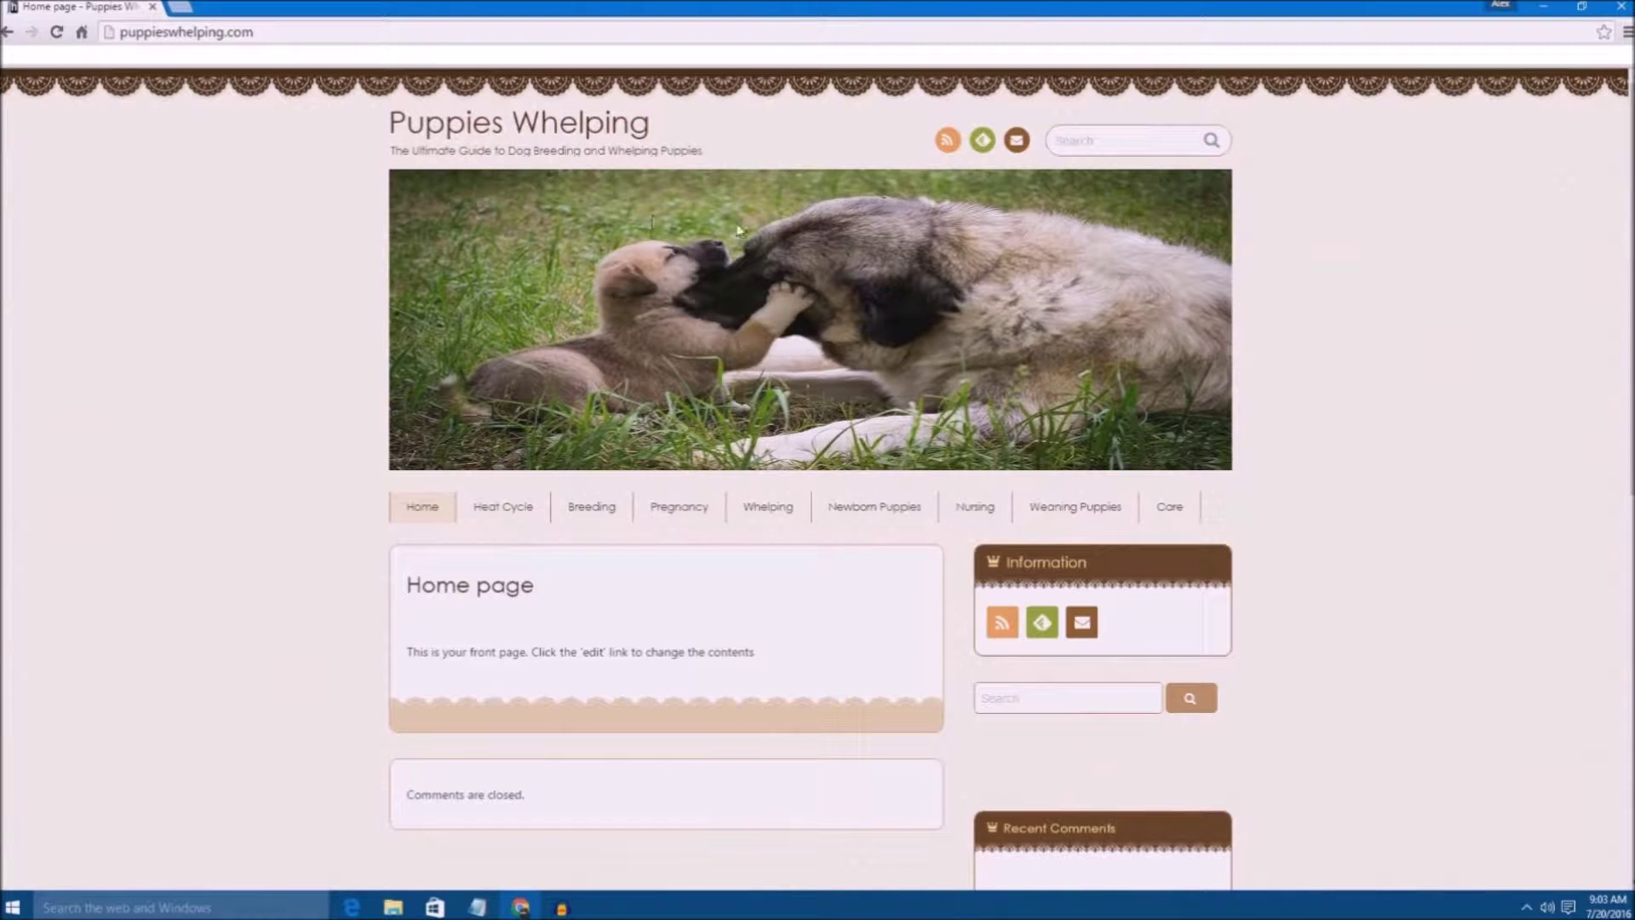
- Go to the WordPress admin by adding /wp-admin to the puppieswhelping.com address
scroll(804, 208, "down", 3)
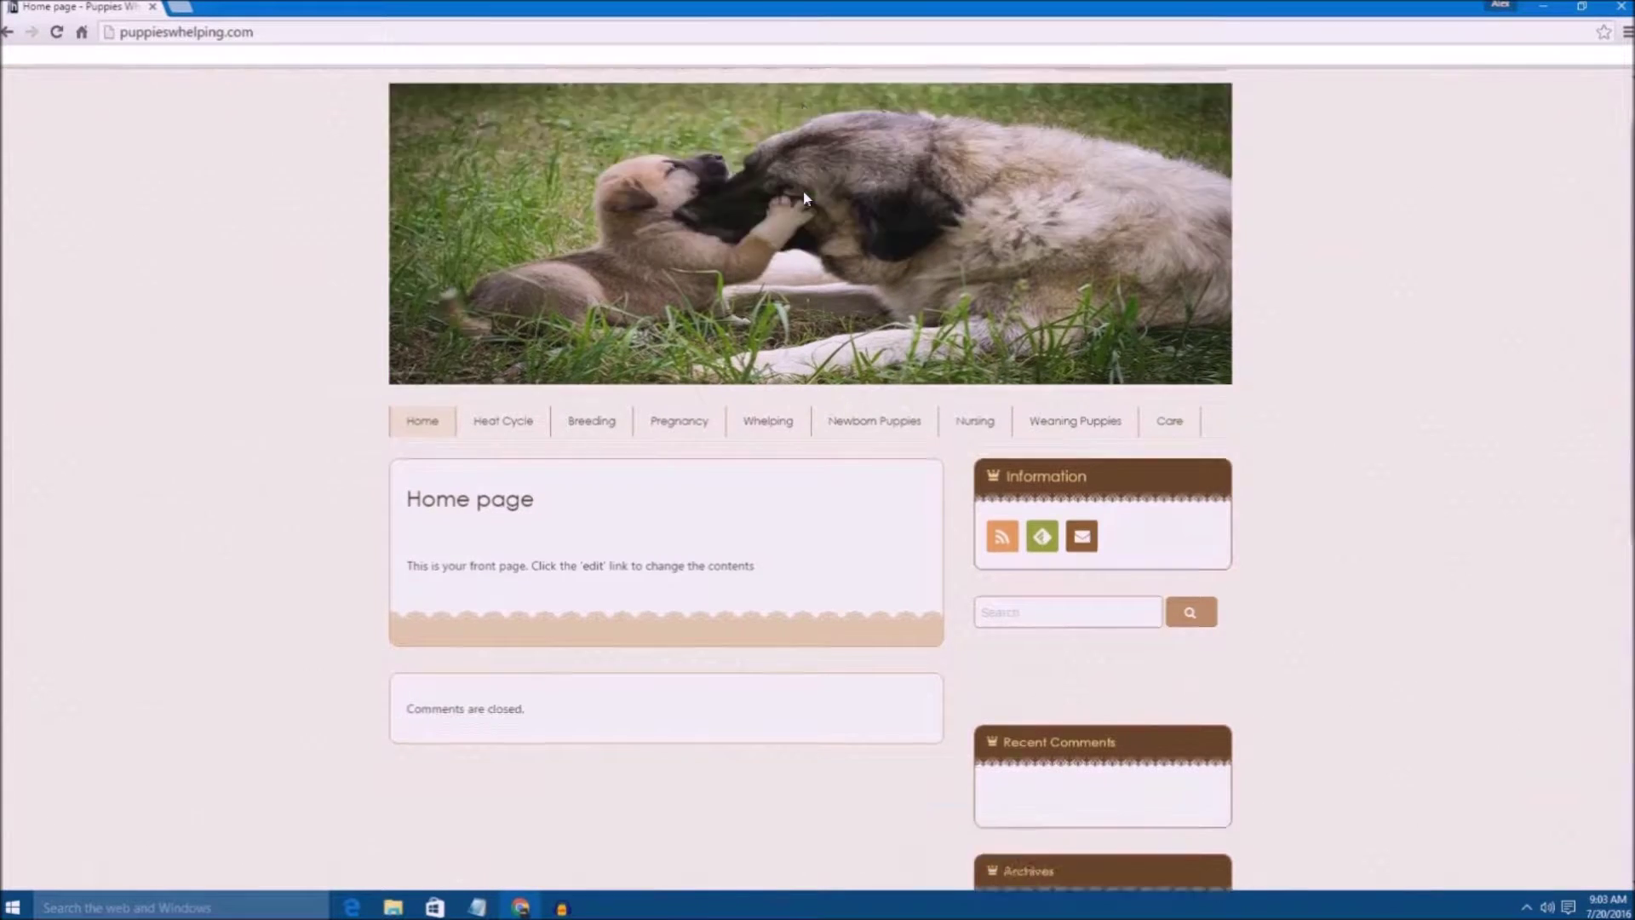
scroll(809, 202, "up", 3)
scroll(809, 201, "down", 10)
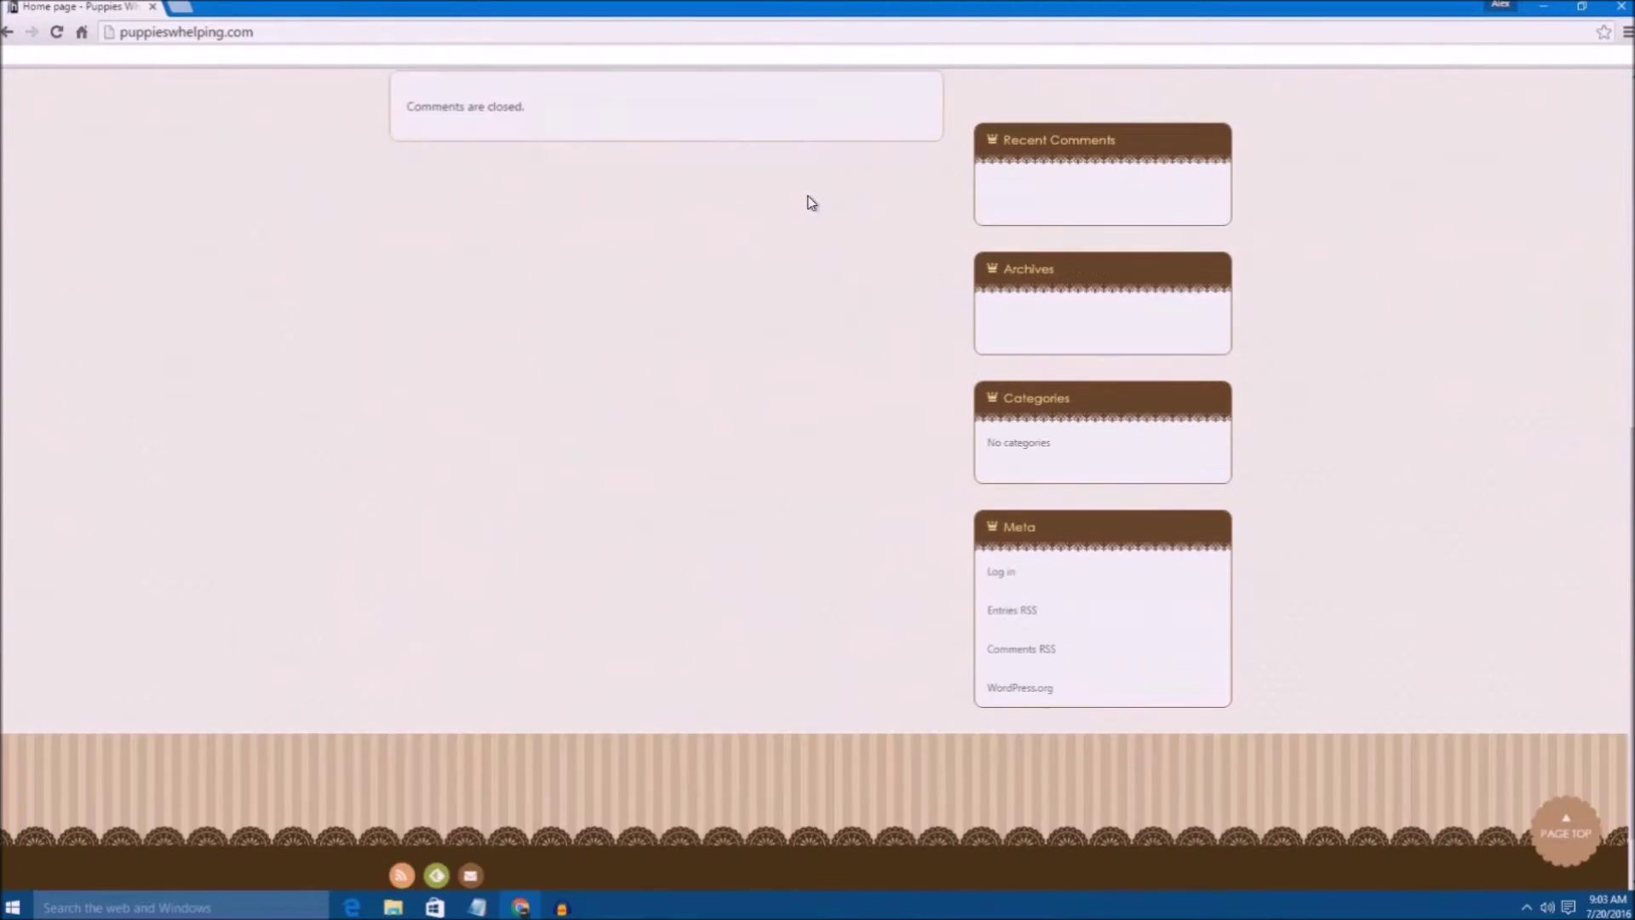
scroll(817, 273, "up", 10)
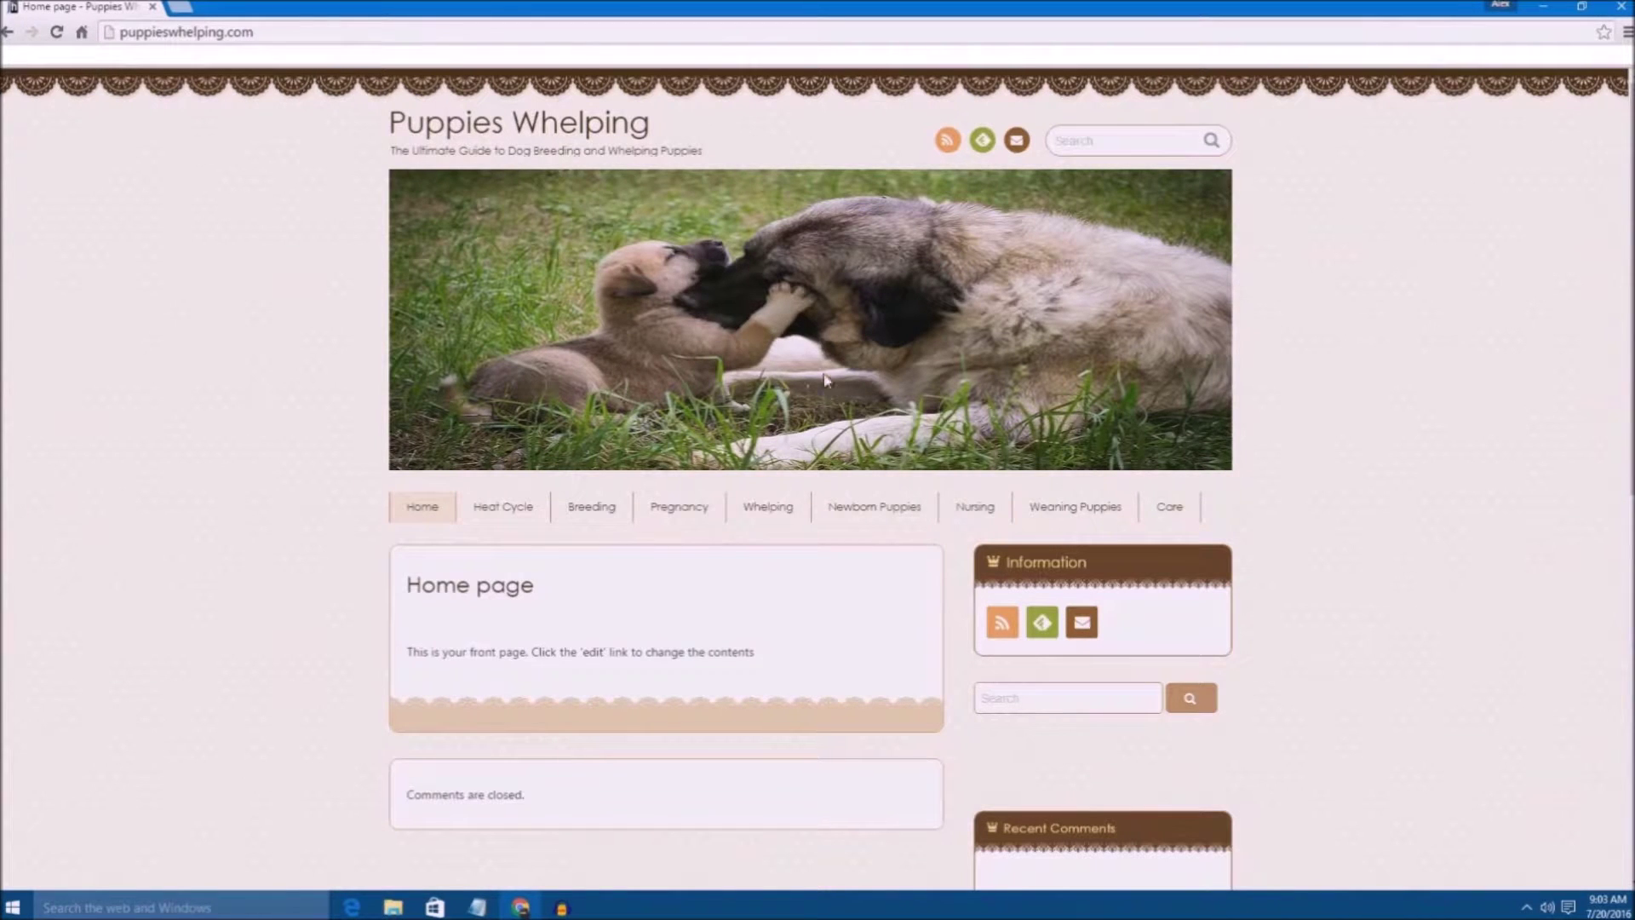
scroll(926, 388, "down", 7)
scroll(926, 391, "up", 7)
left_click(274, 34)
left_click(284, 32)
type("/")
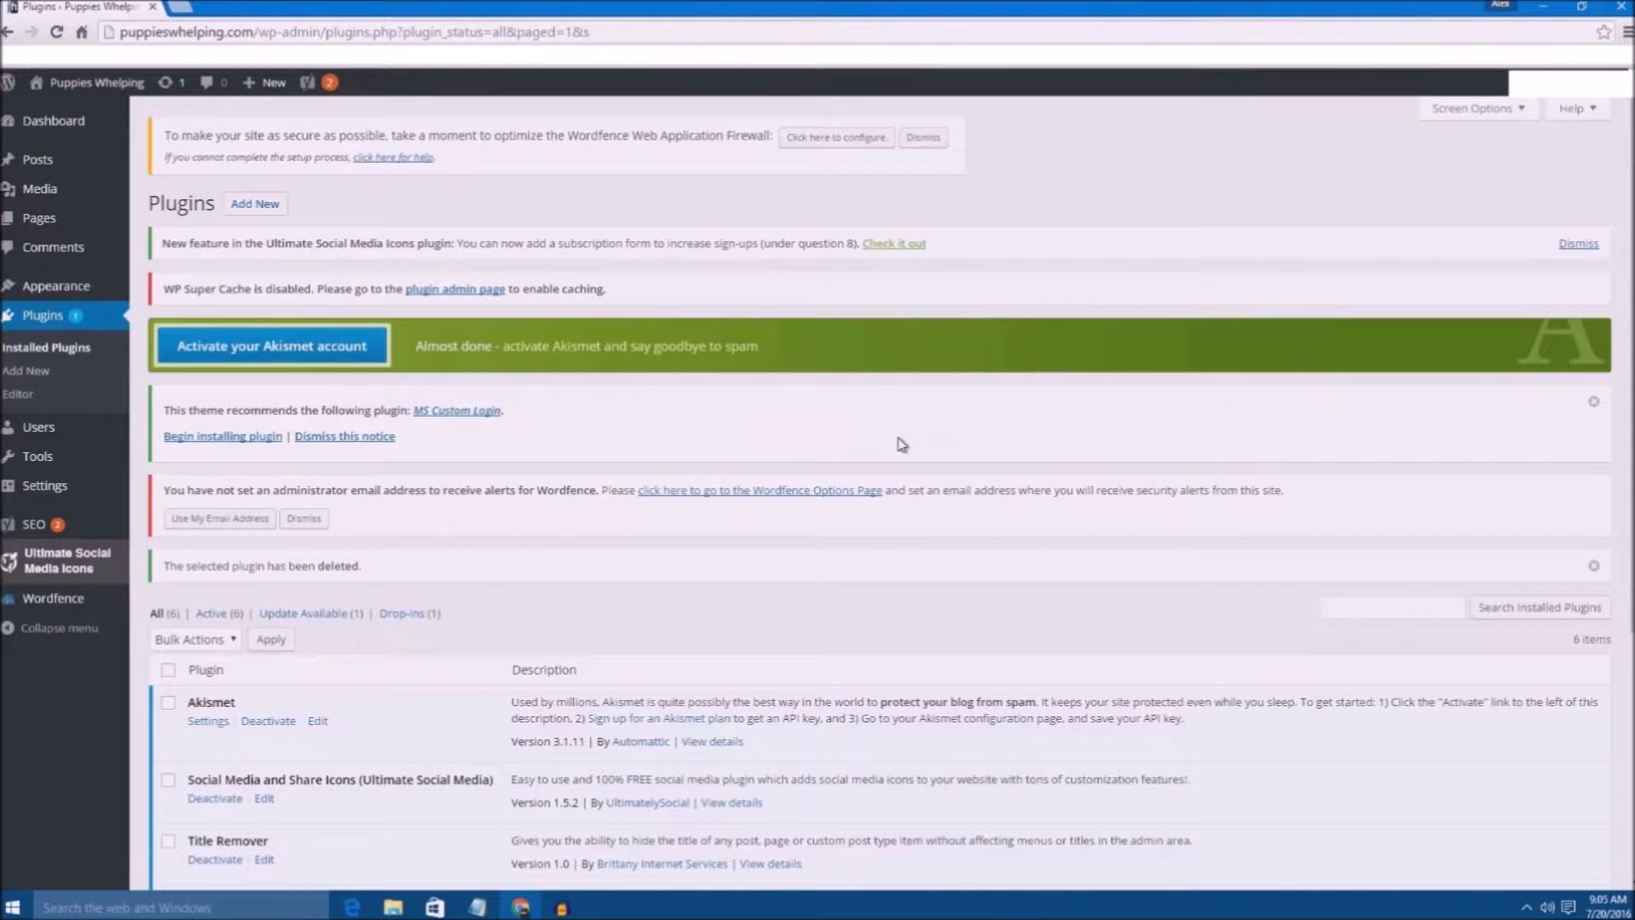
- Go to the Add Plugins page from the admin menu
scroll(451, 569, "down", 3)
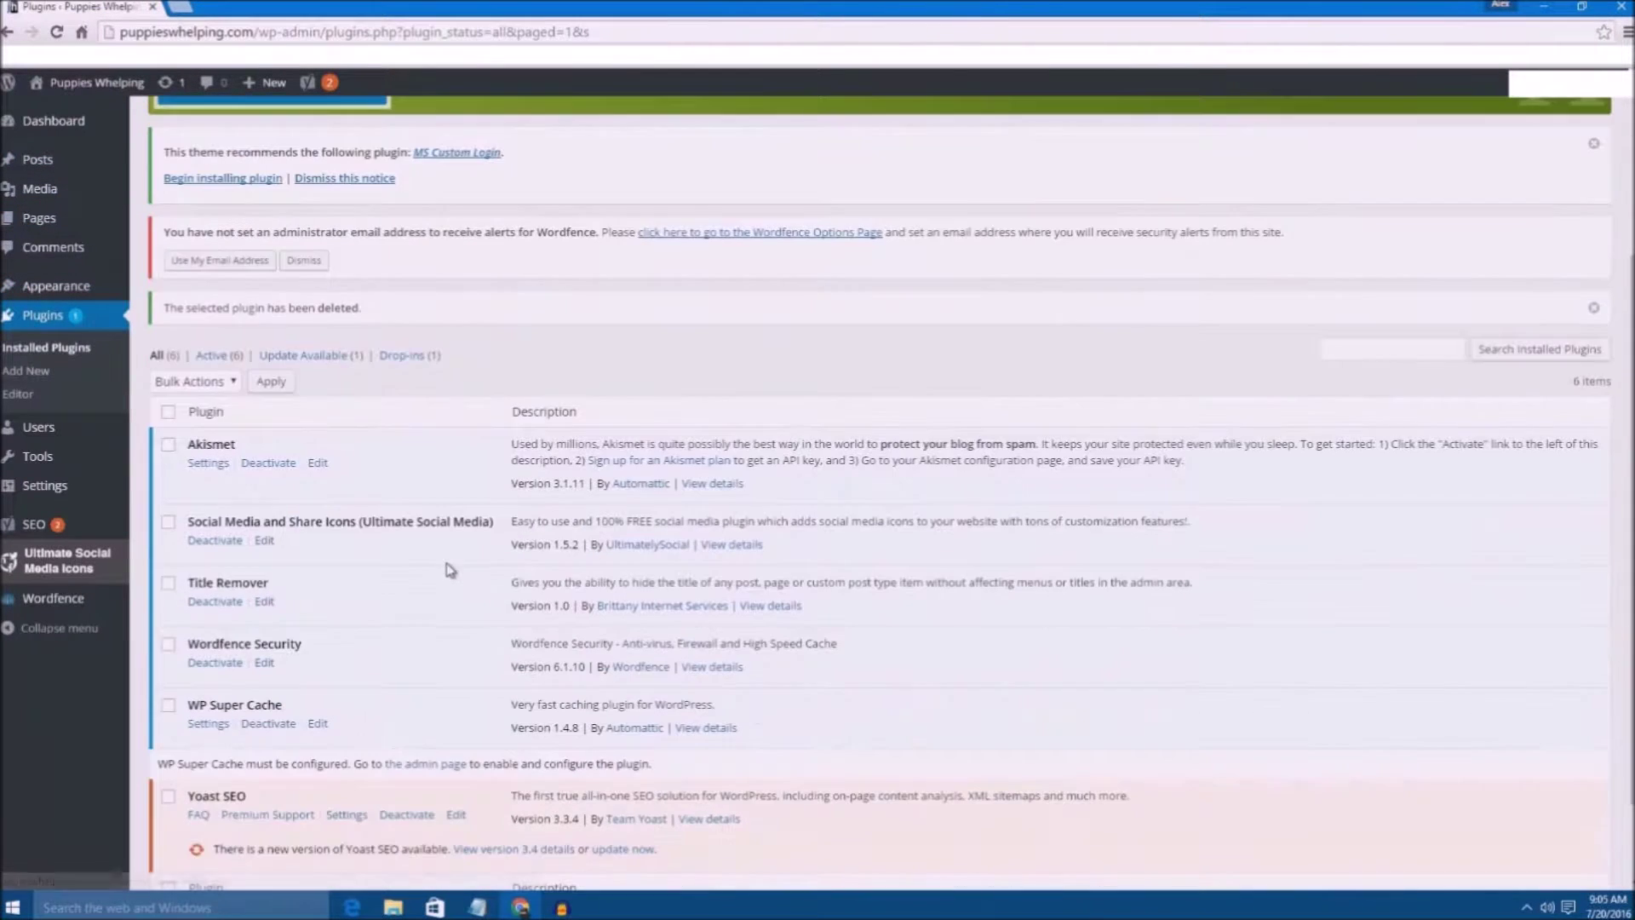
scroll(515, 532, "up", 3)
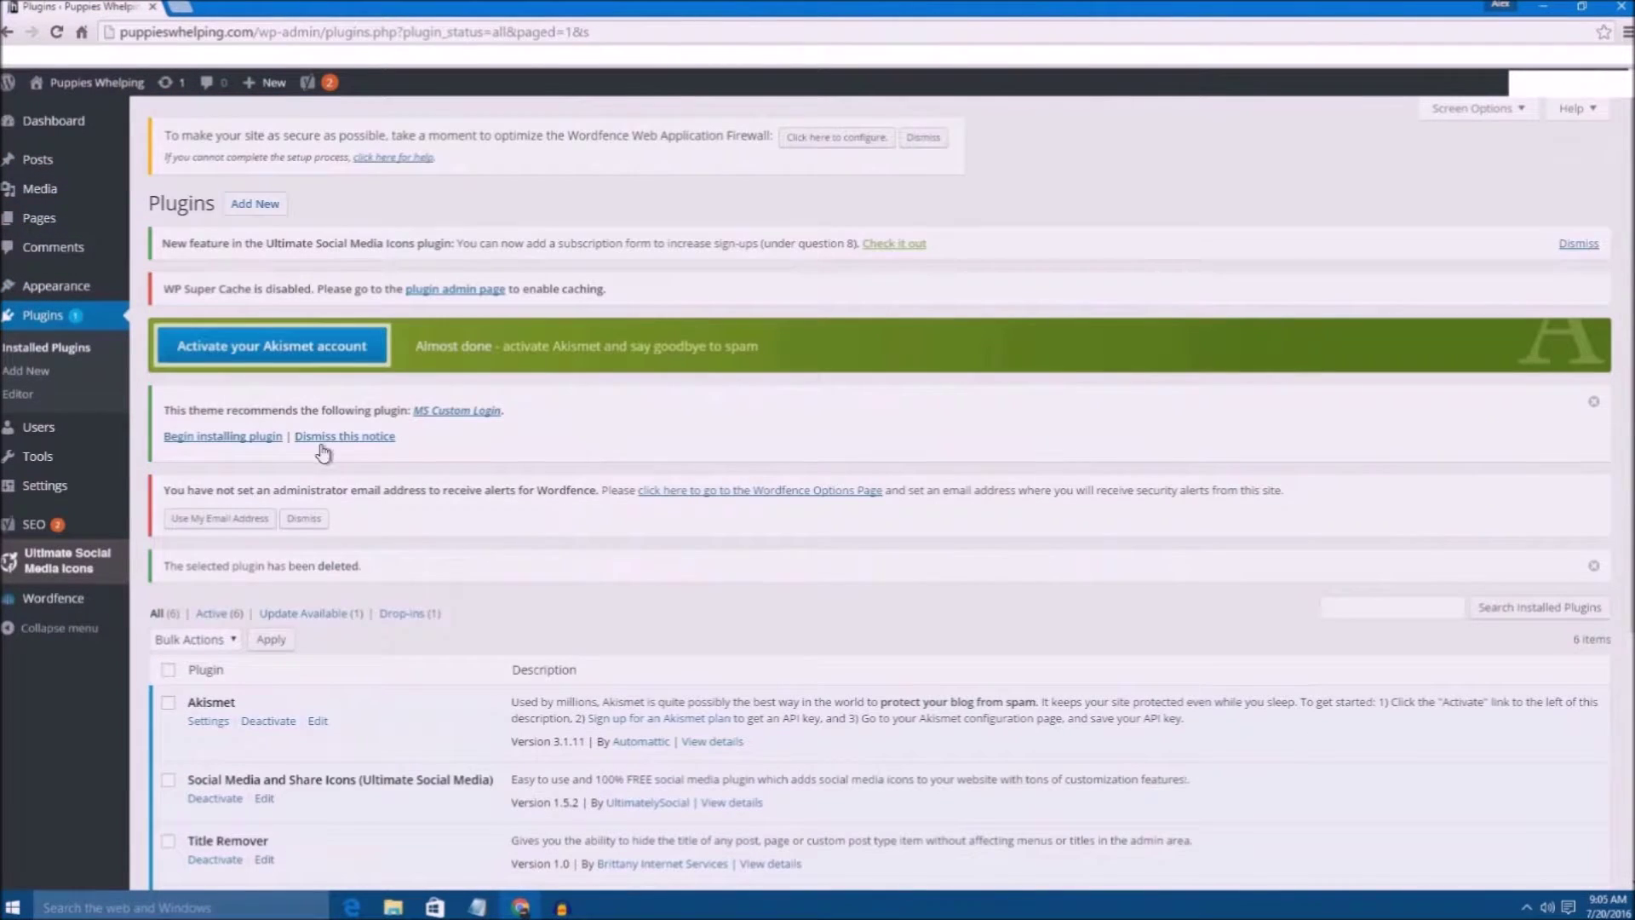
left_click(266, 208)
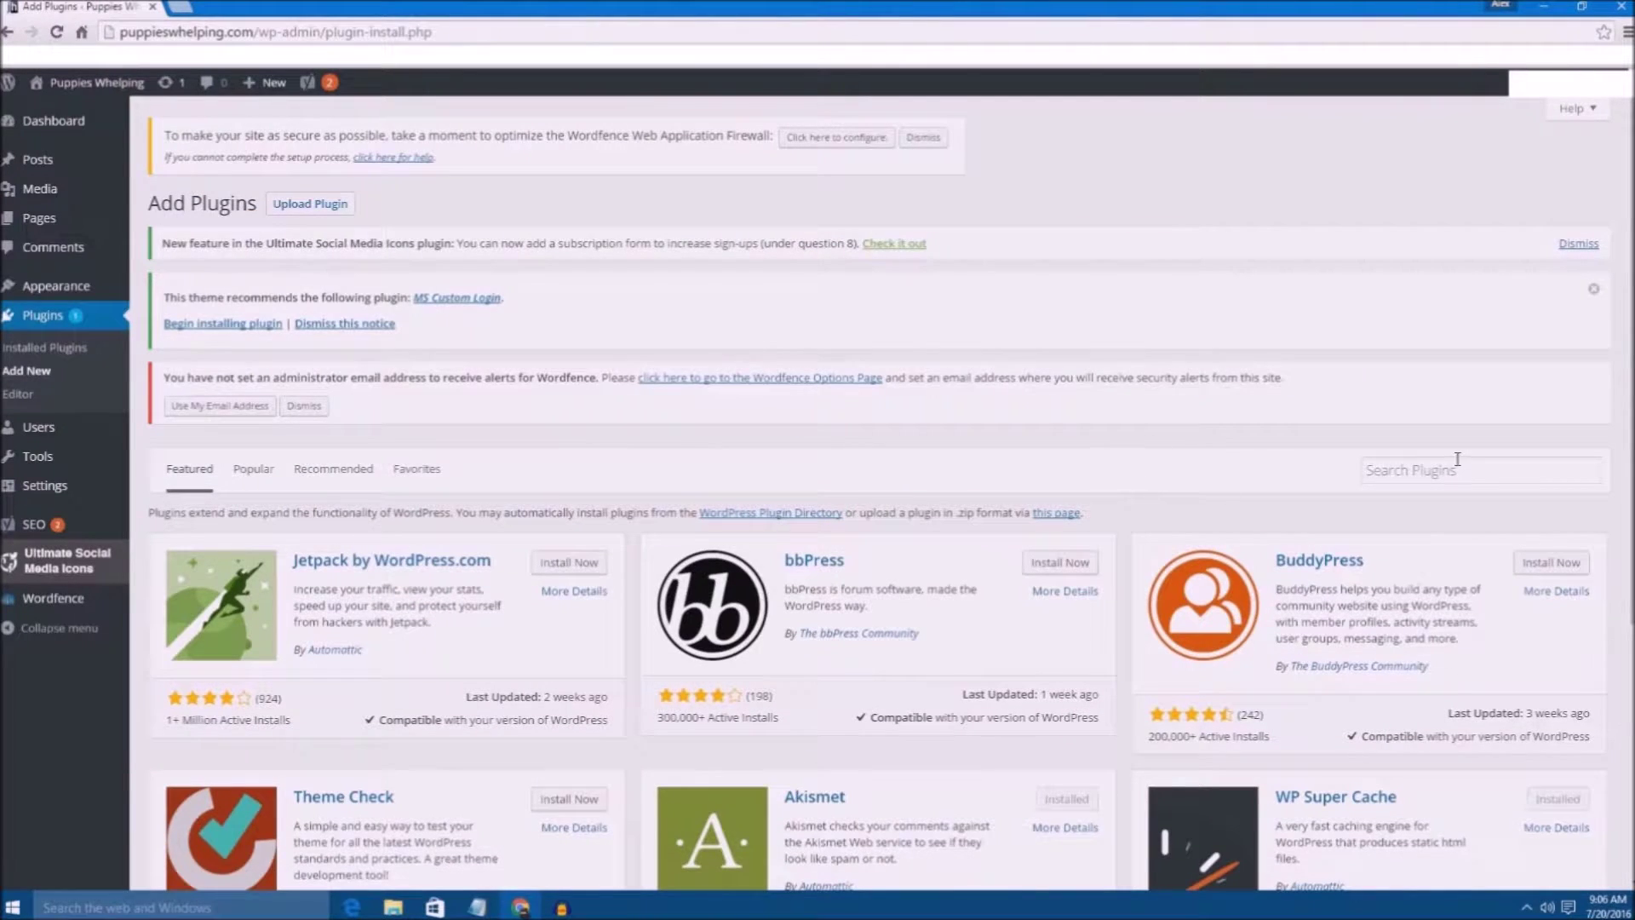
- Search the plugin directory for 'Duplicator' and install Duplicator 1.1.14
left_click(1433, 472)
type("duplicator")
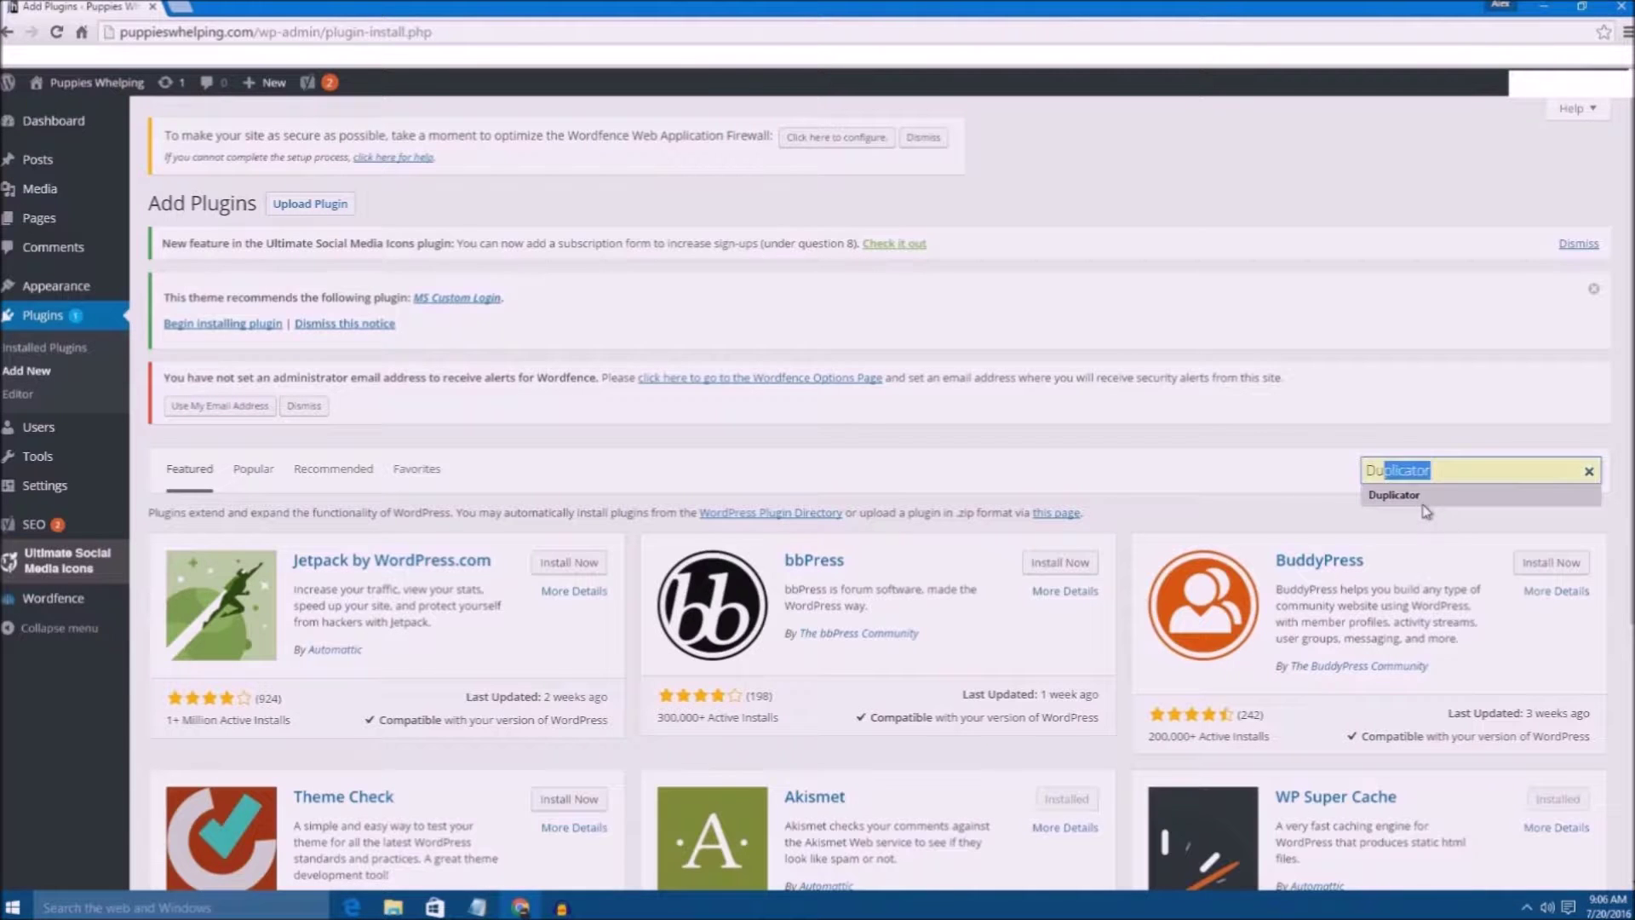
left_click(1423, 498)
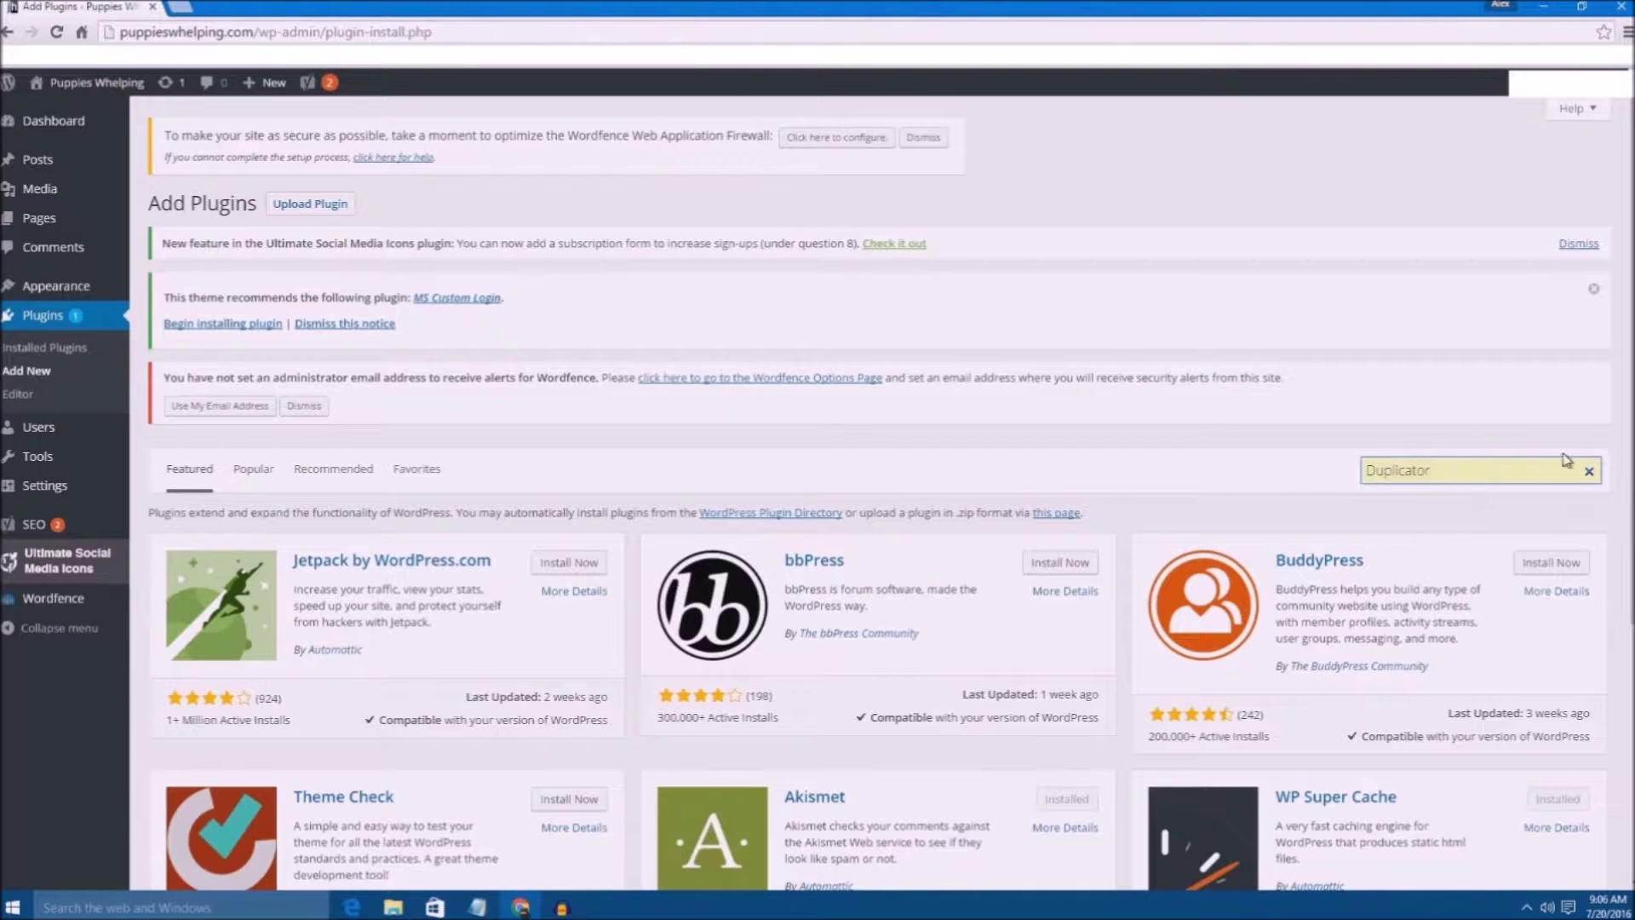
key("Return")
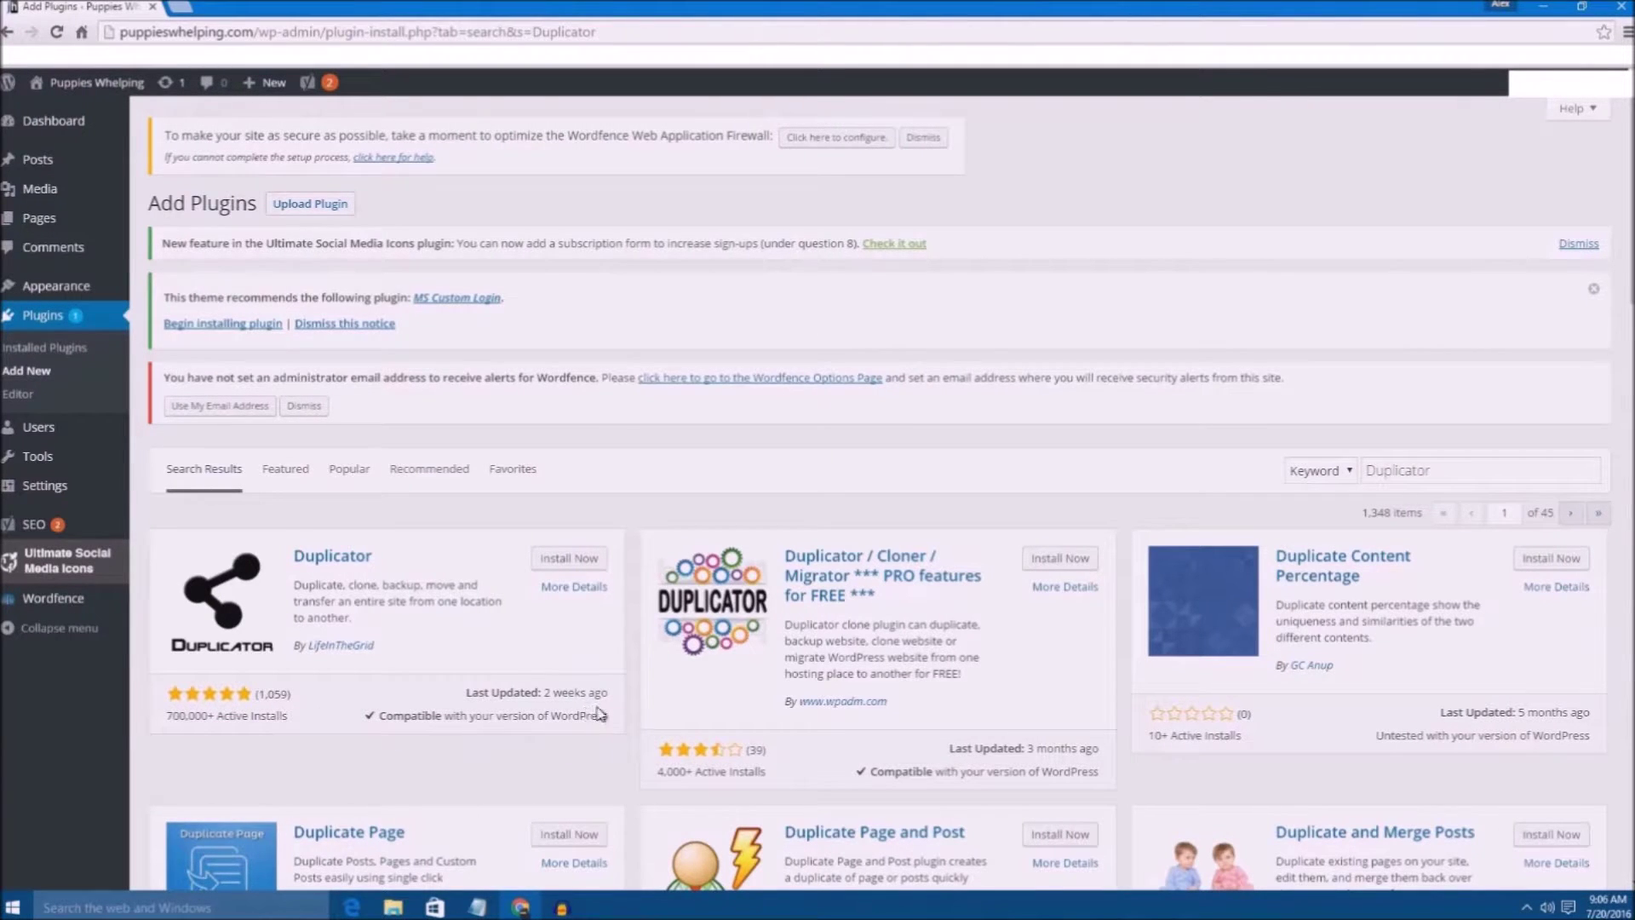
left_click(576, 568)
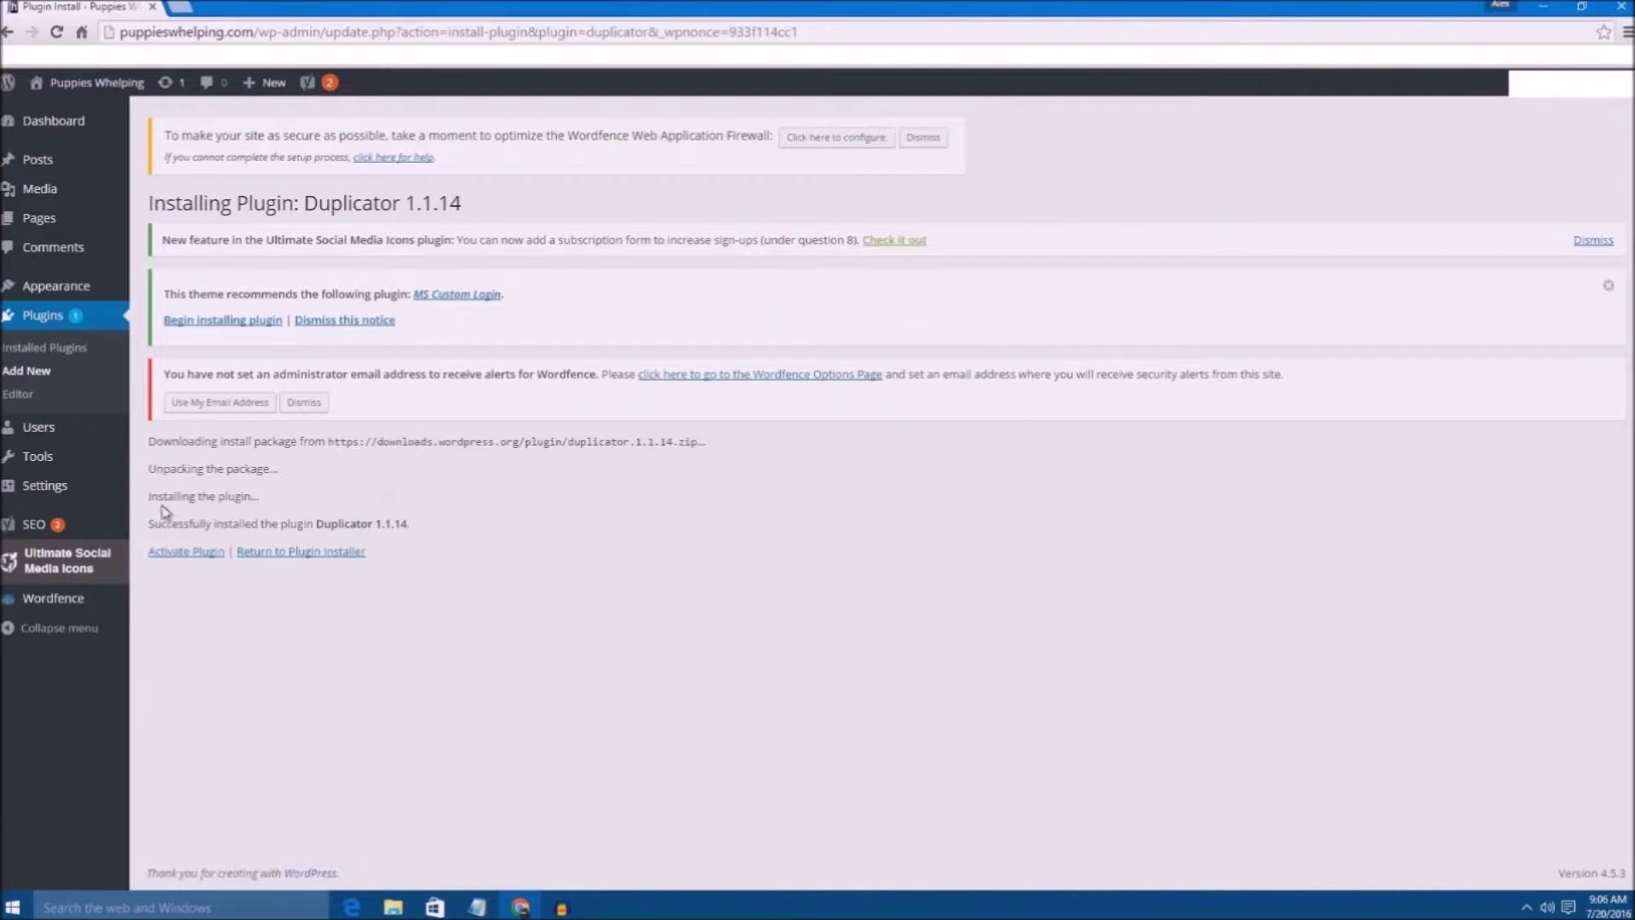
- Activate Duplicator and go to its Packages list, which shows no packages yet
left_click(189, 562)
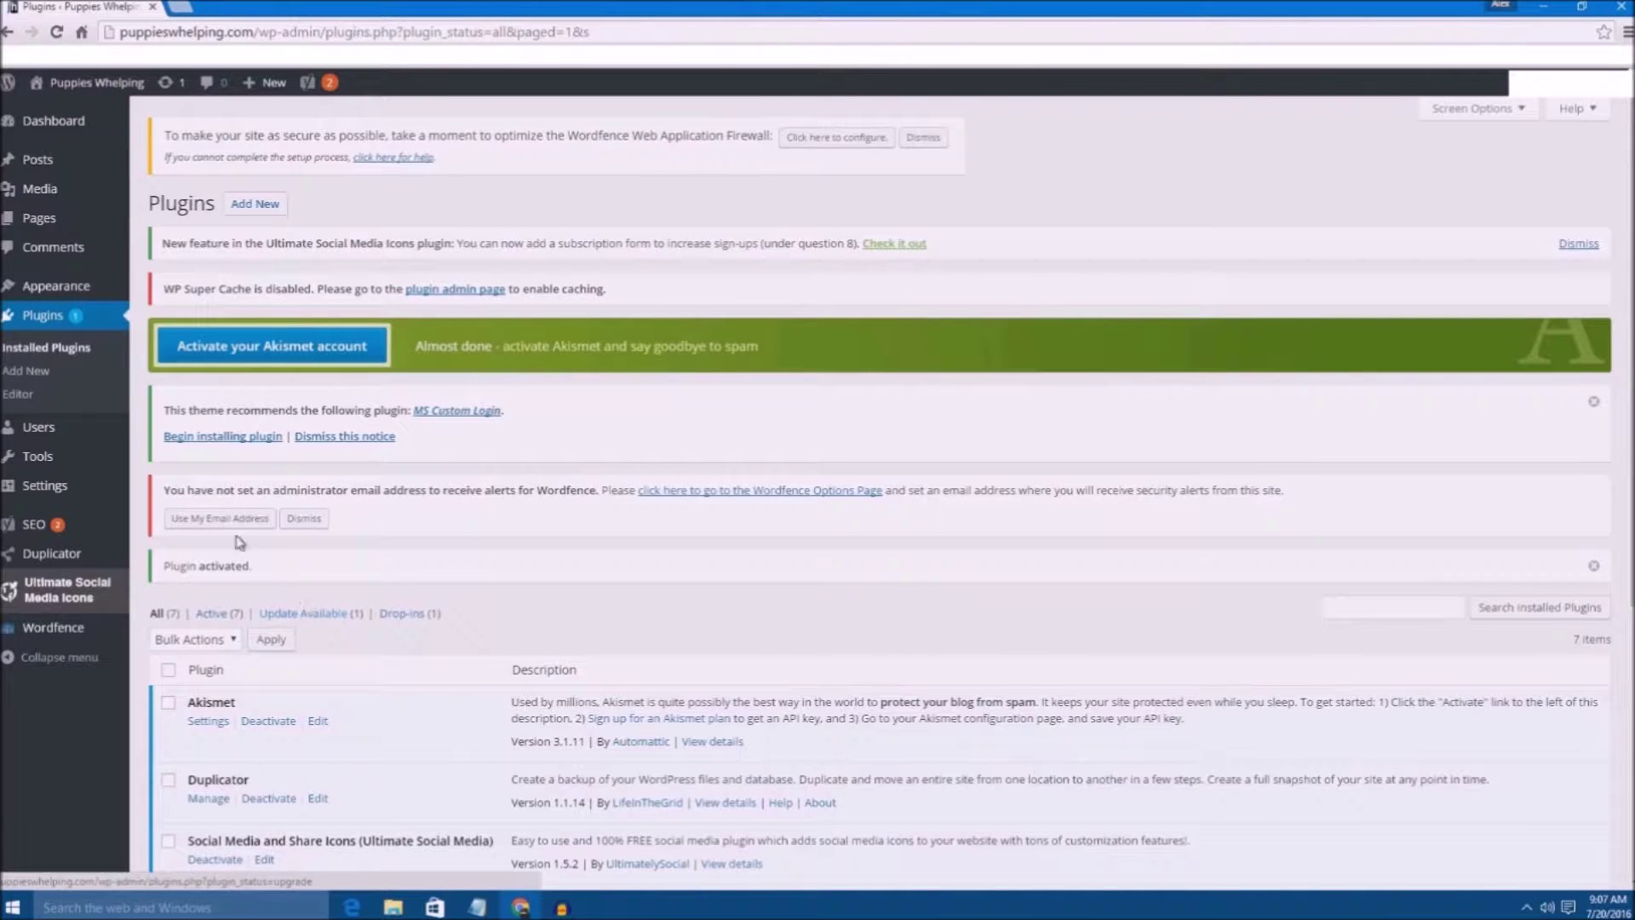
left_click(53, 557)
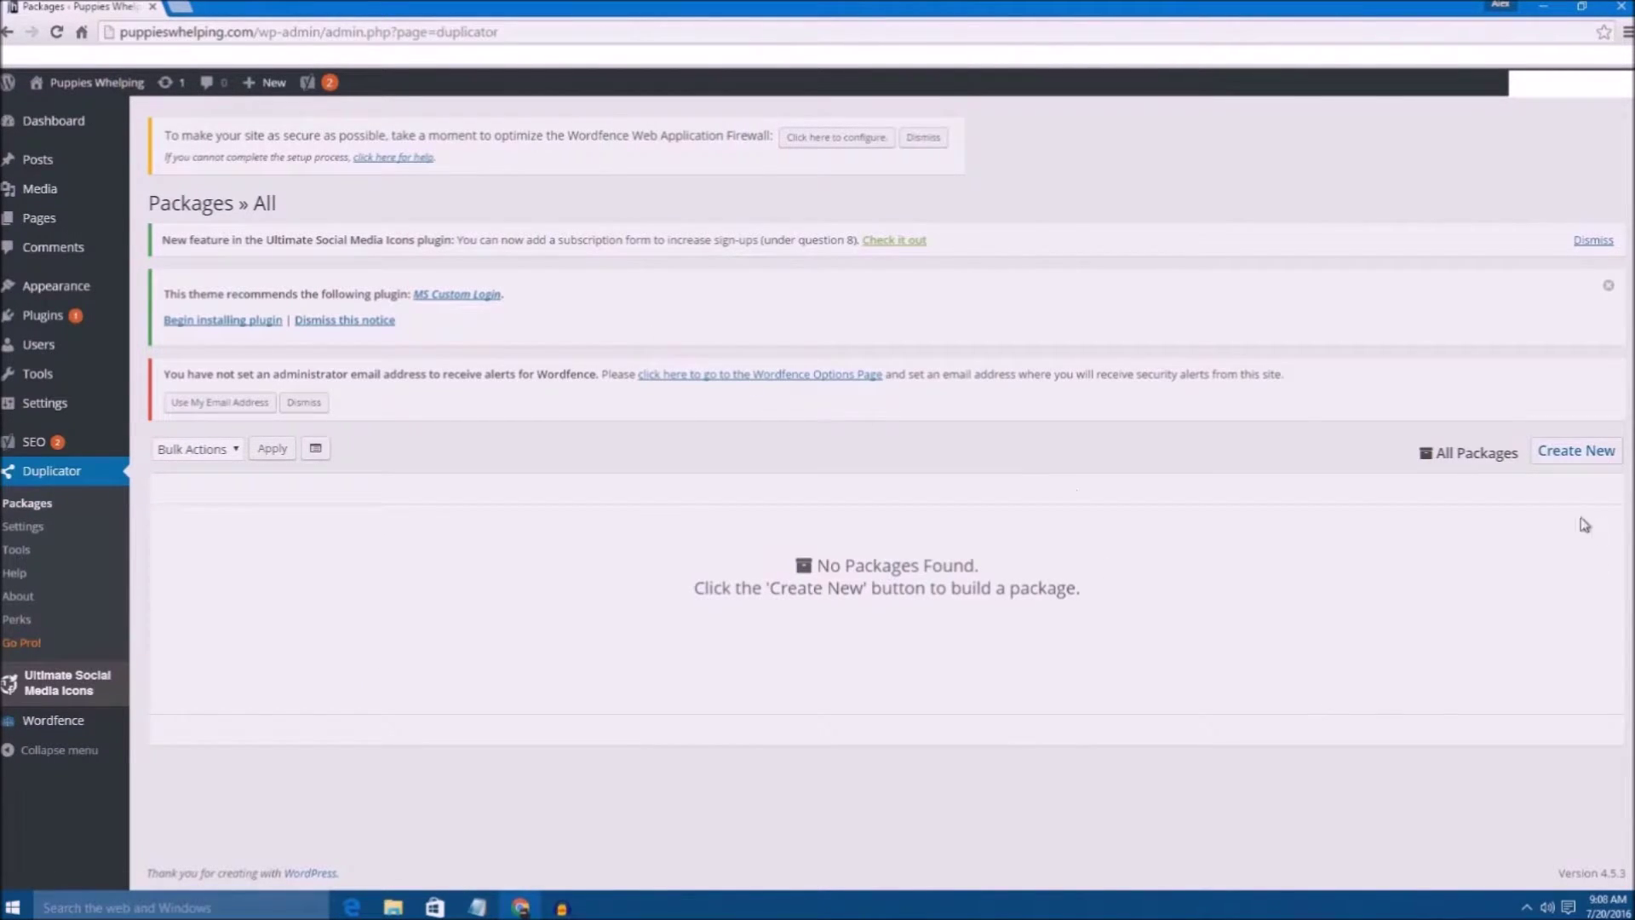
- Create package 20160720_puppieswhelping and expand its requirement checks, all showing Pass
left_click(1578, 451)
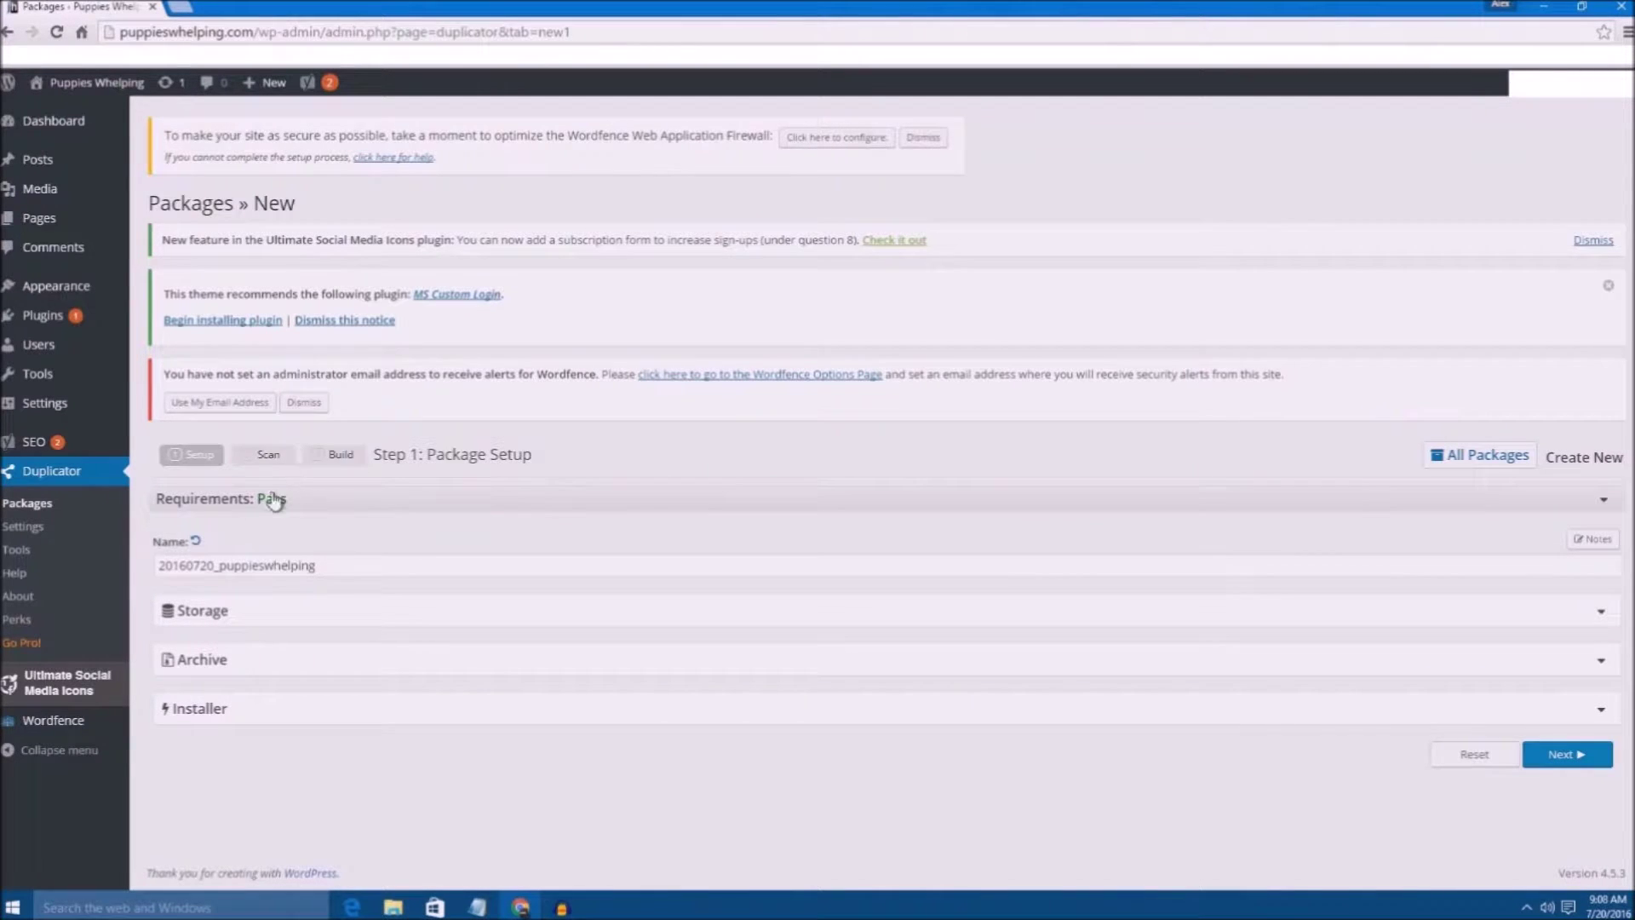
left_click(272, 506)
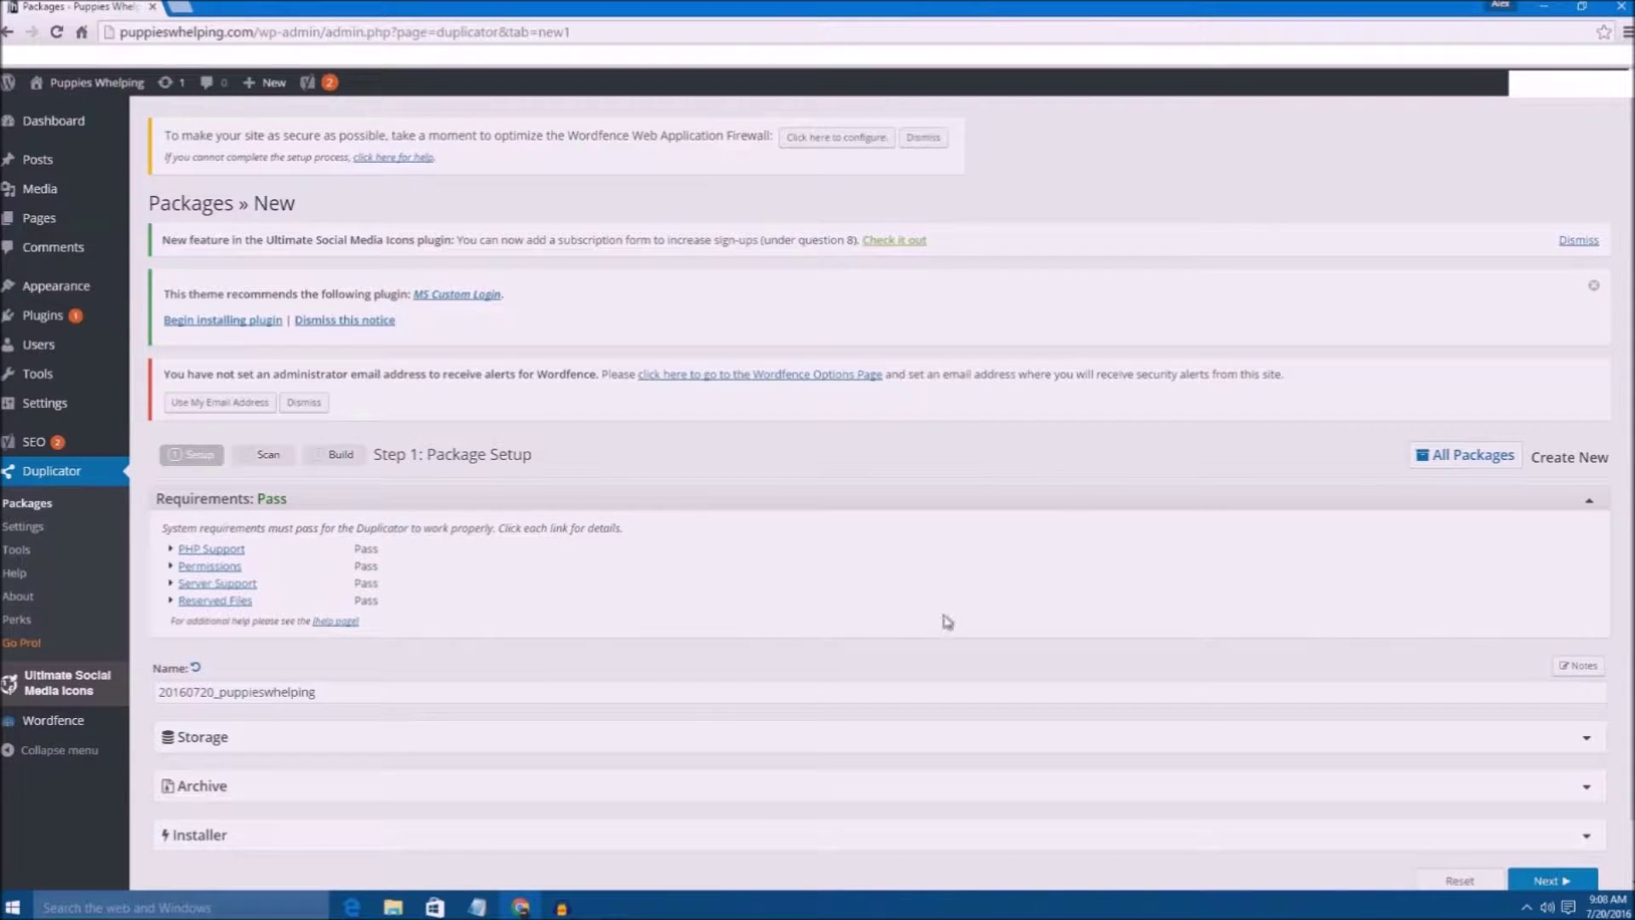
scroll(1373, 638, "down", 1)
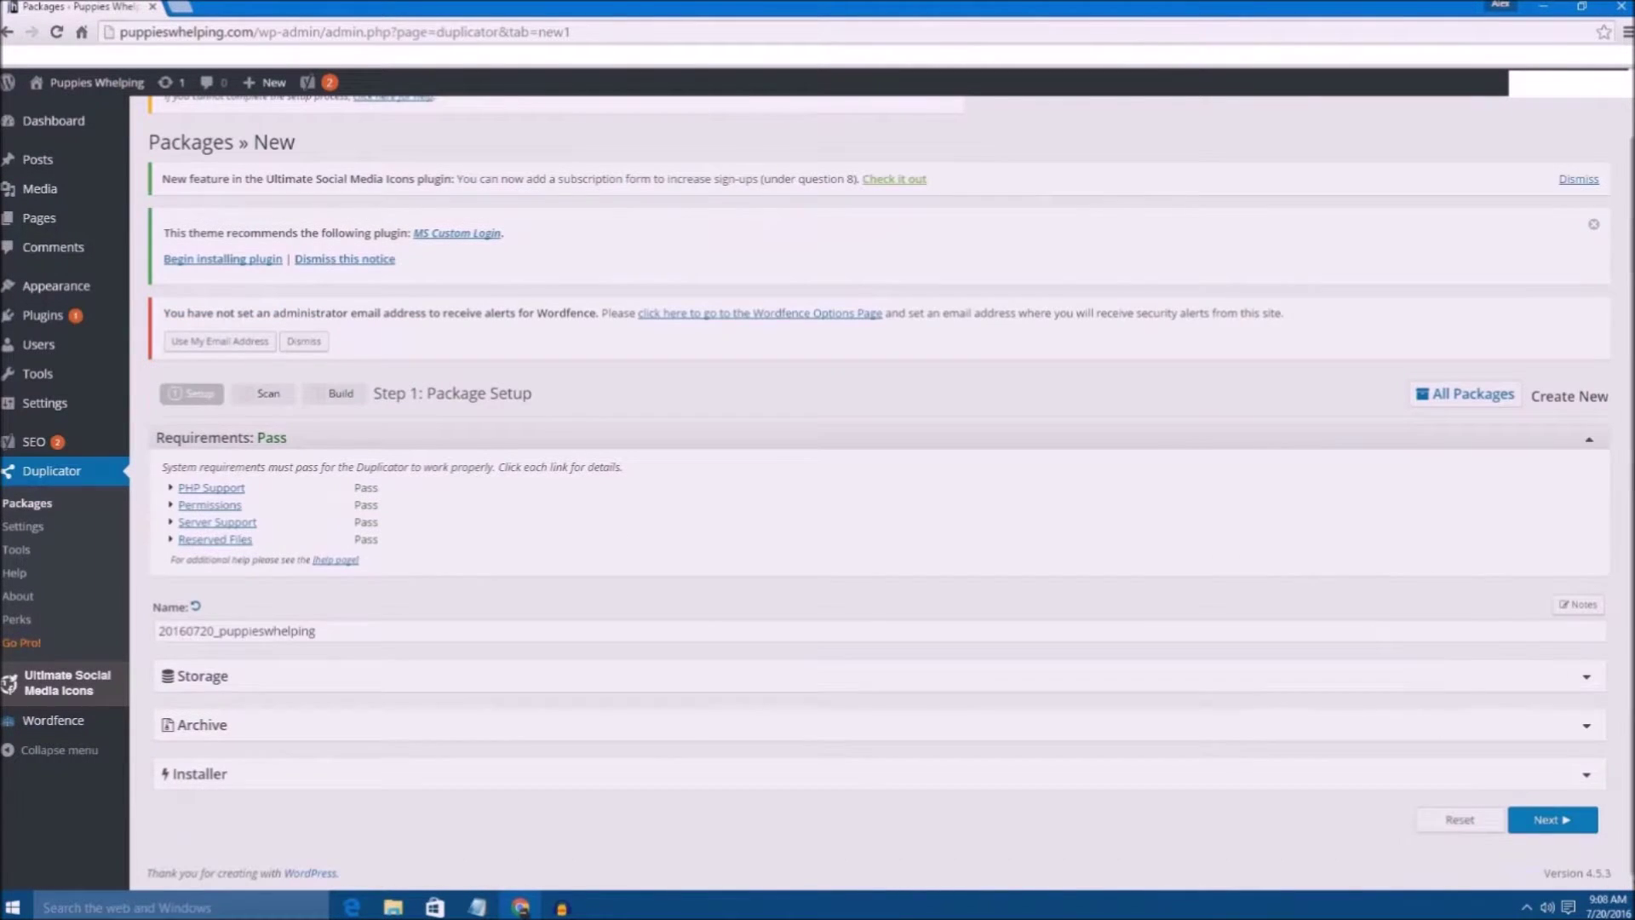
- Run the system scan, review its Good results and Table Details warning, then build the package
left_click(1547, 821)
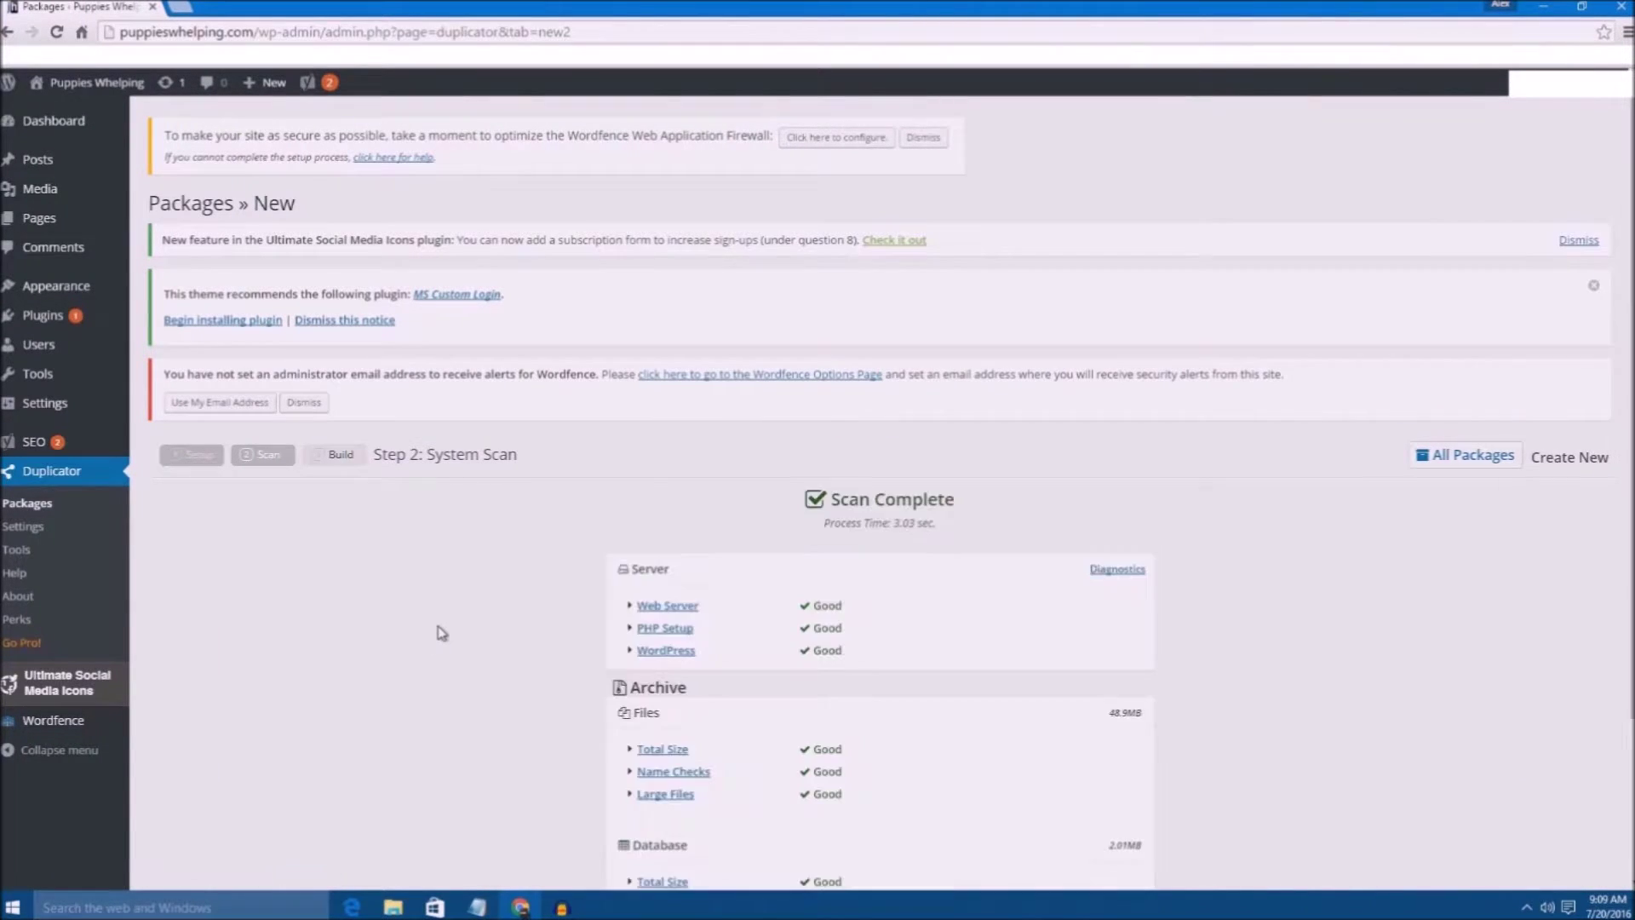
scroll(1035, 670, "down", 2)
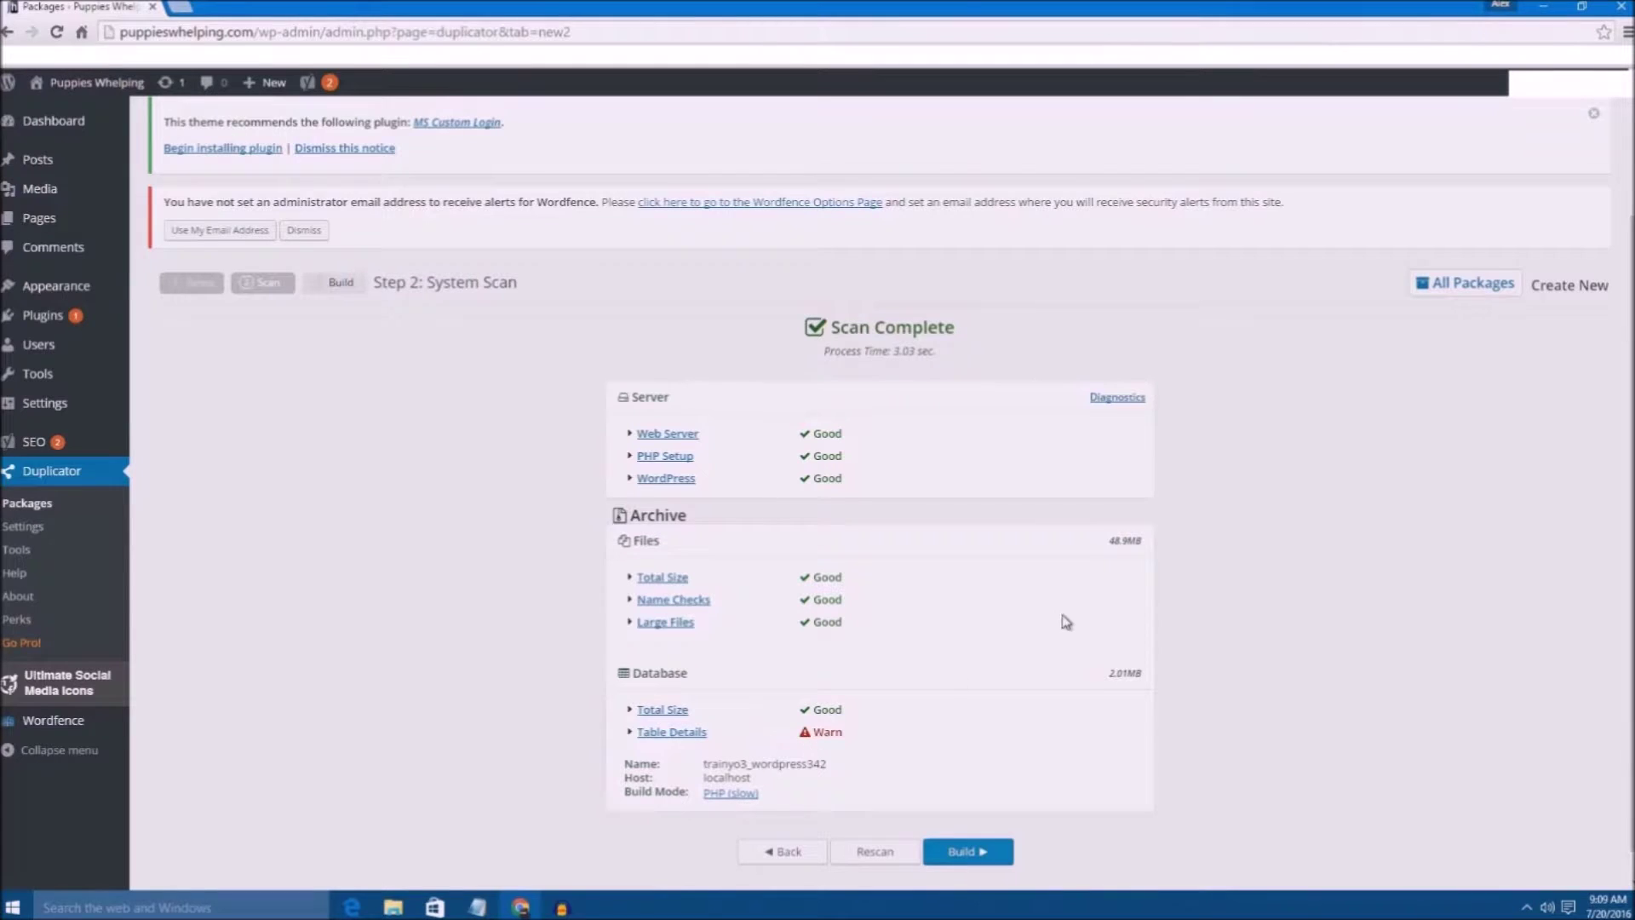
scroll(695, 710, "down", 1)
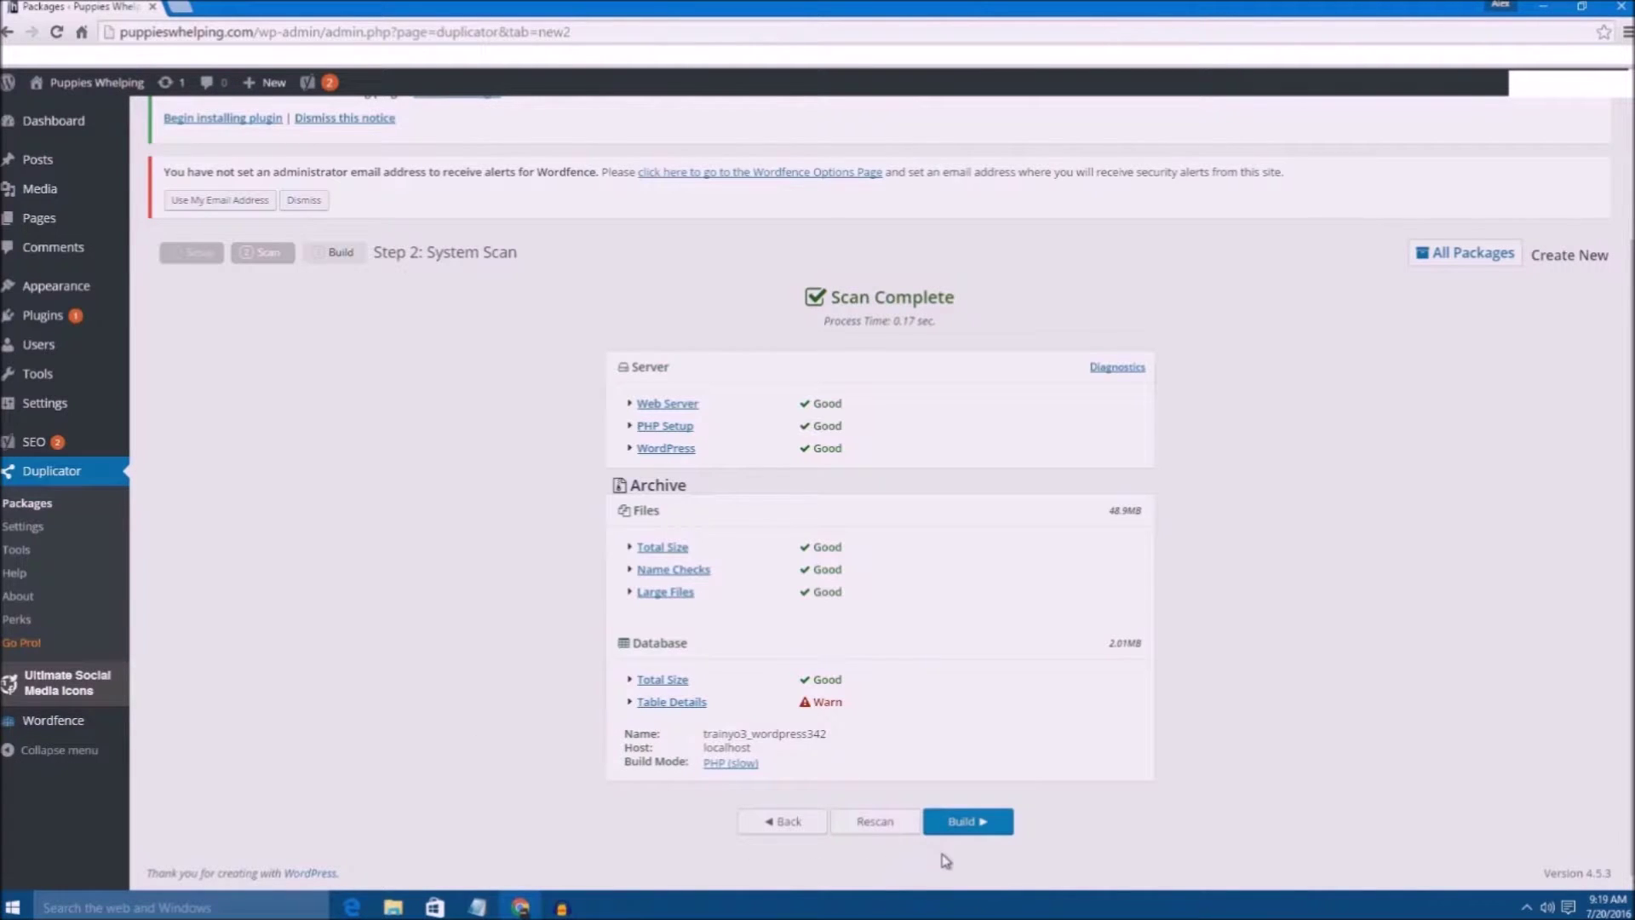
left_click(975, 822)
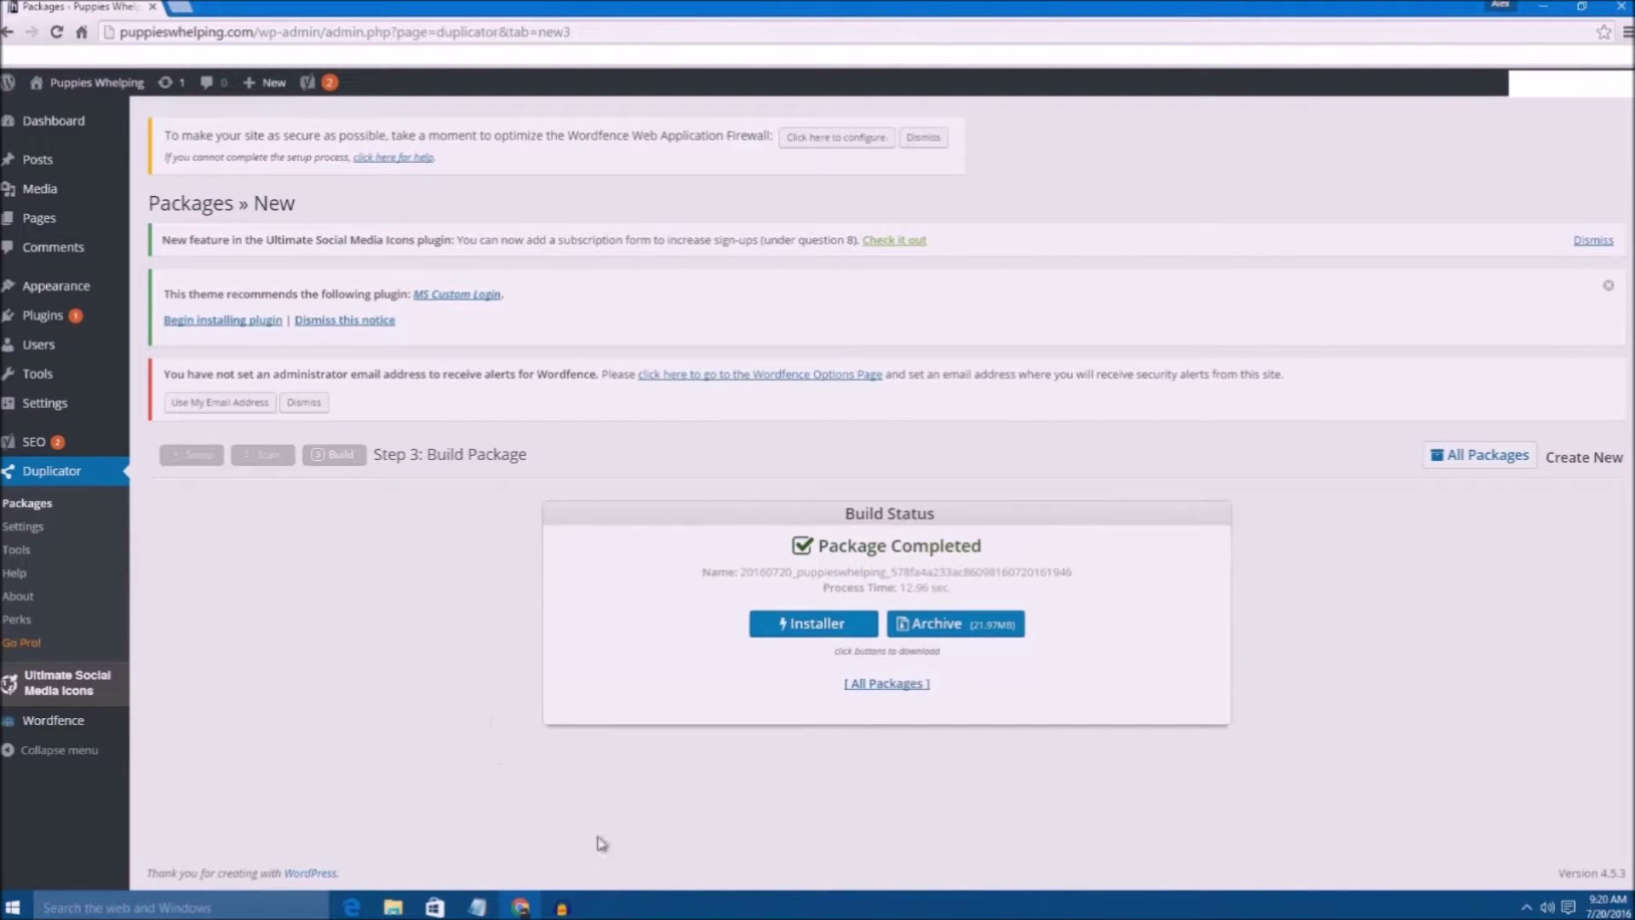
- Download the finished package's installer.php file
left_click(811, 624)
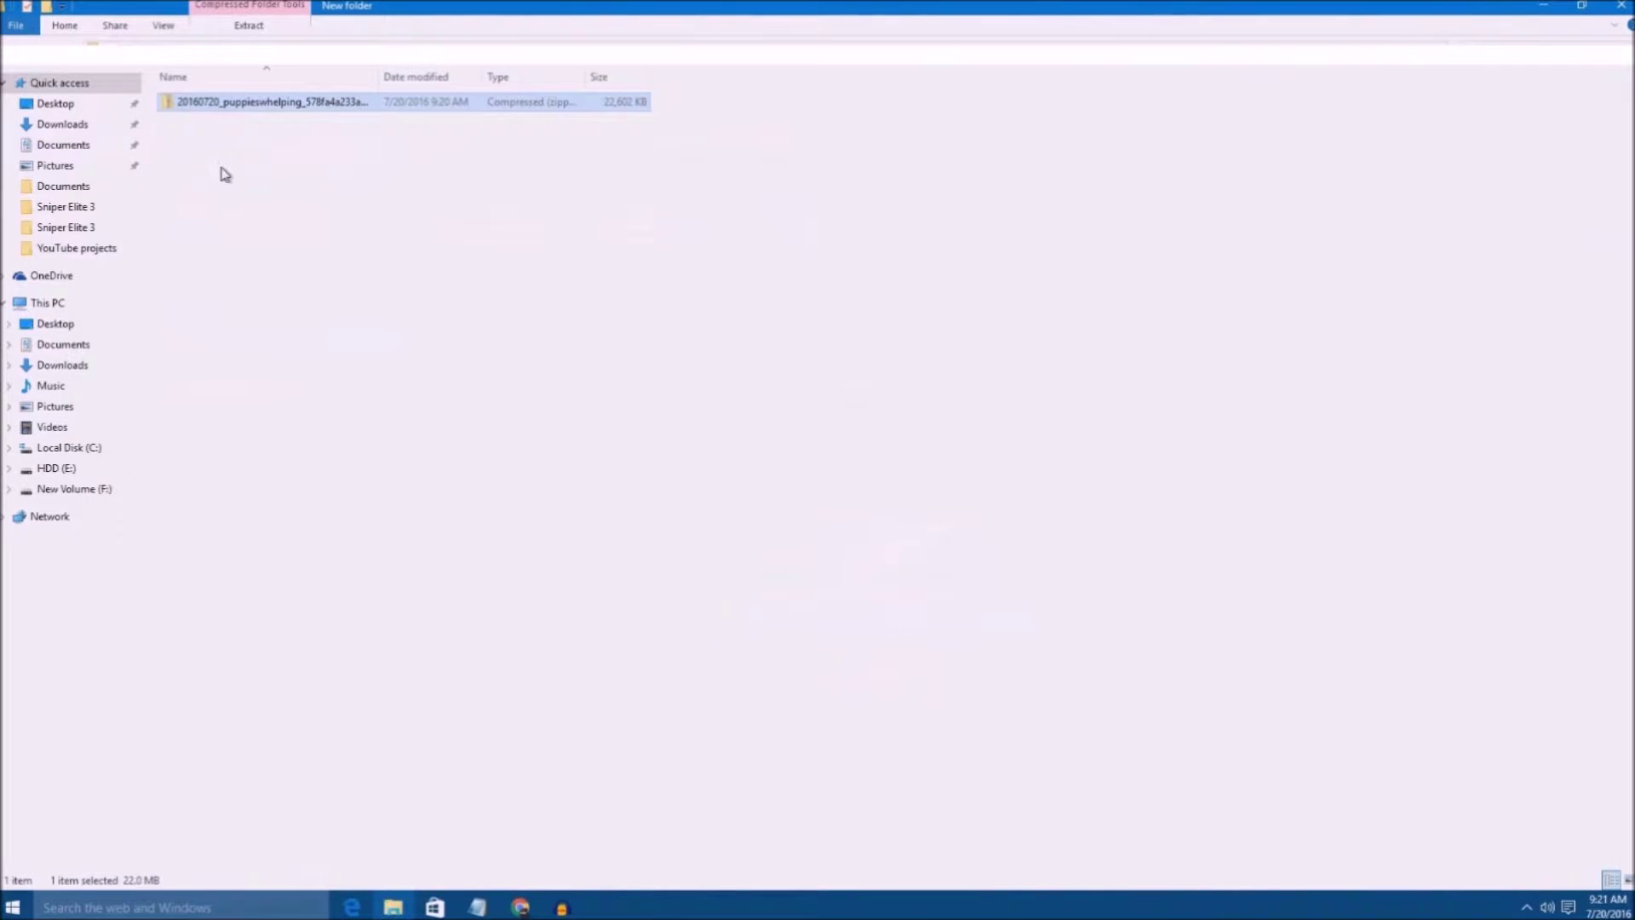
- Paste installer.php into the New folder alongside the package archive
right_click(221, 170)
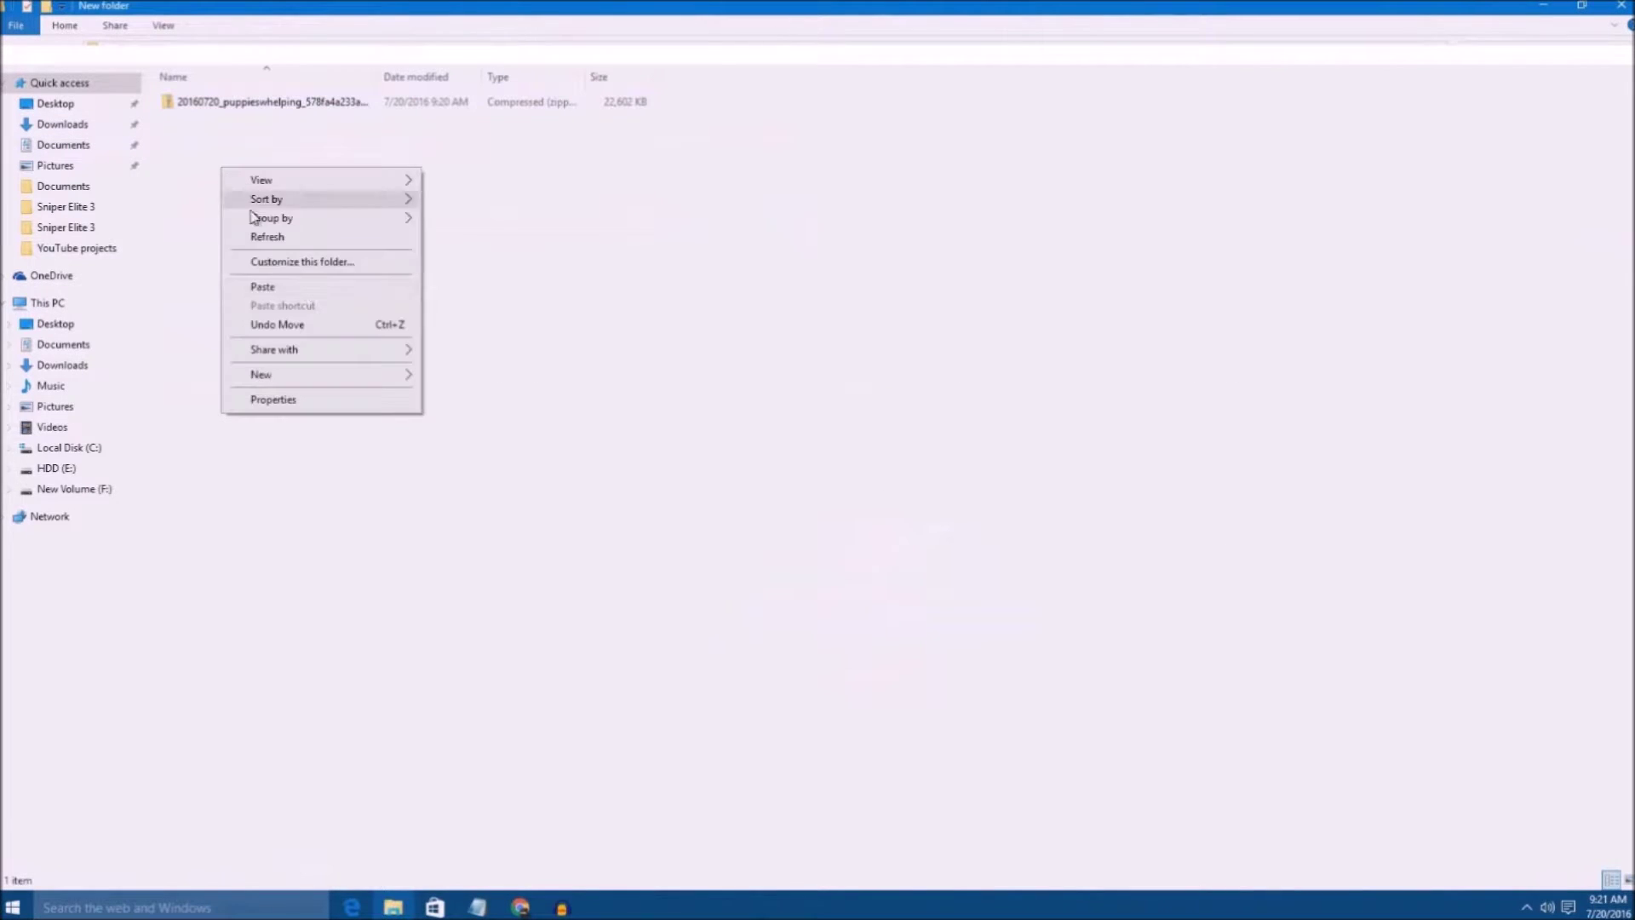
left_click(299, 288)
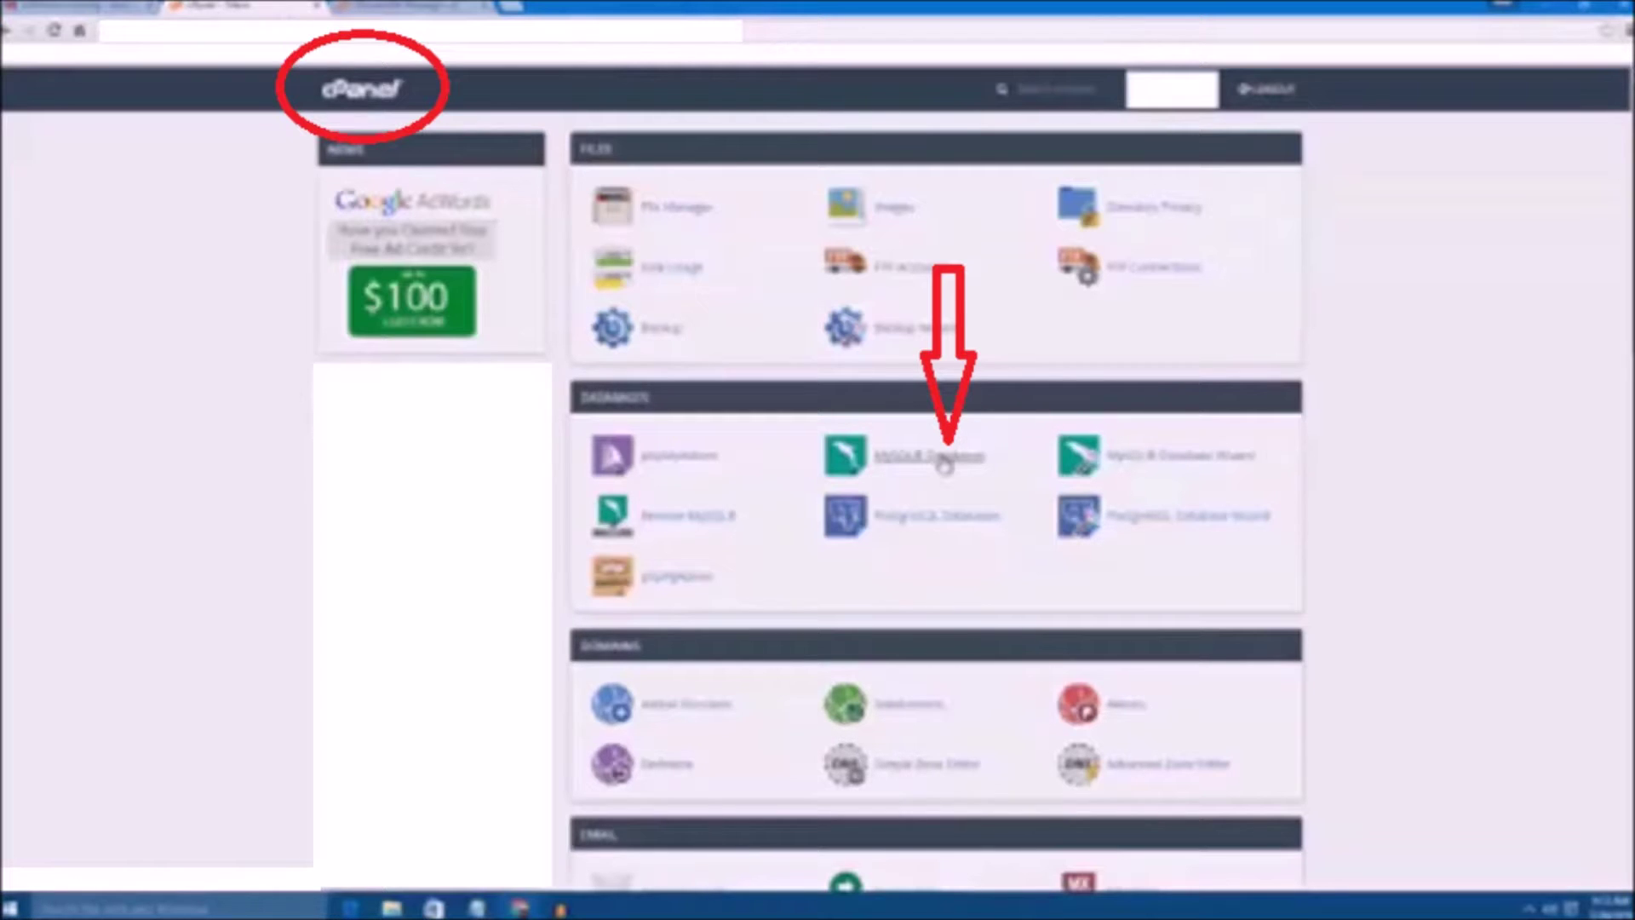
- Go to MySQL Databases in the cPanel Databases section
left_click(937, 457)
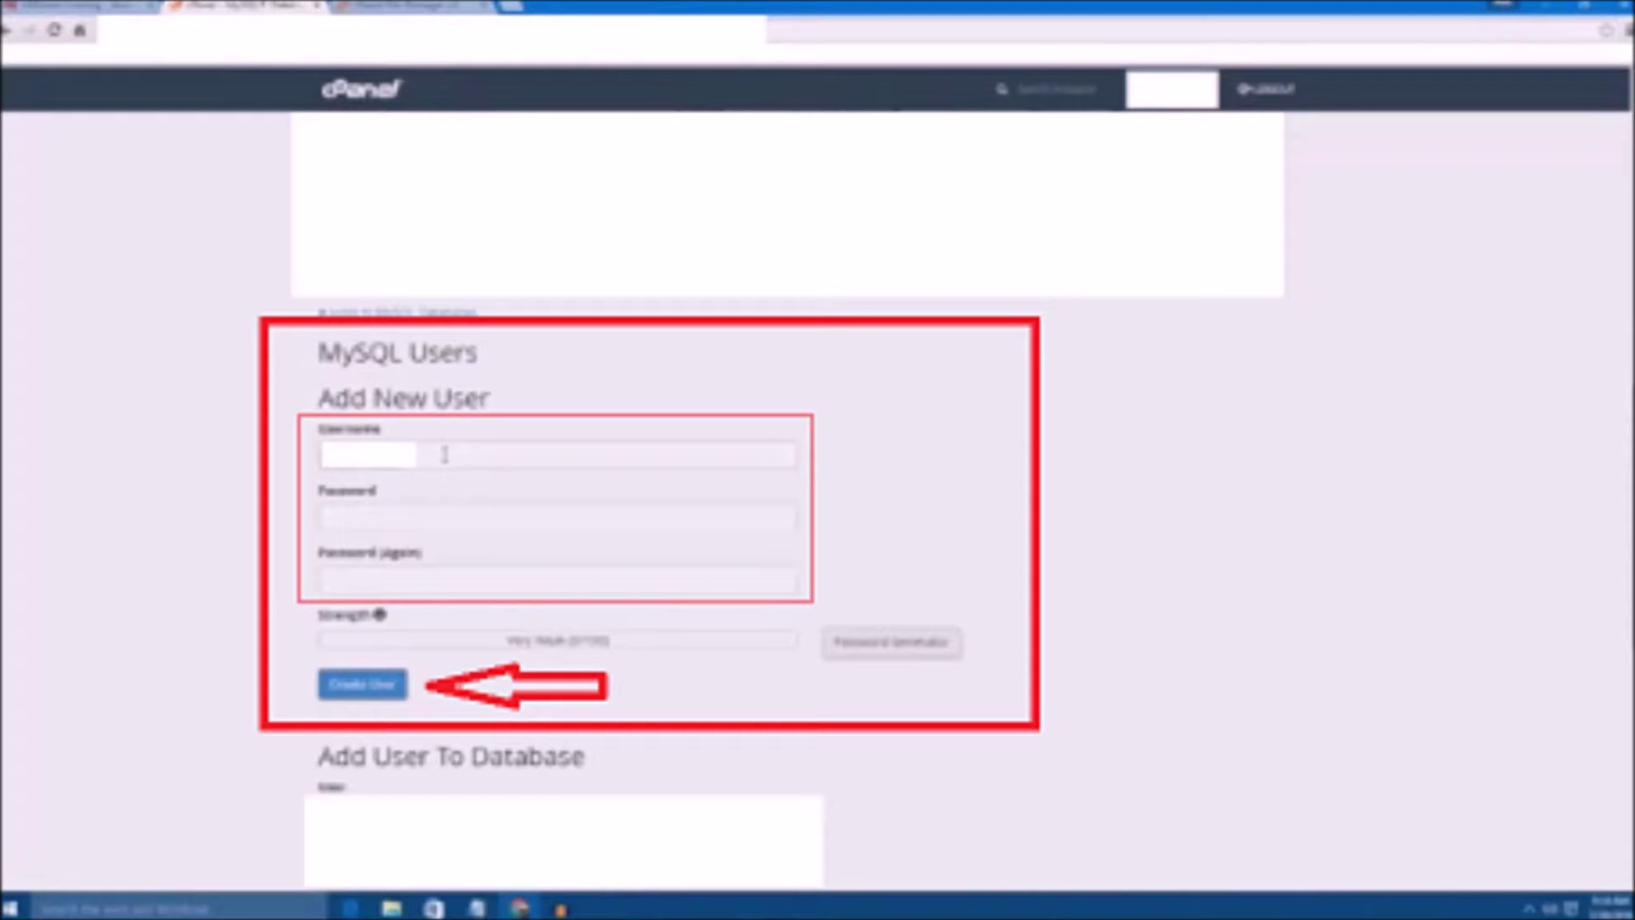
- Add the chosen MySQL user to the new database under Add User To Database
scroll(790, 495, "down", 3)
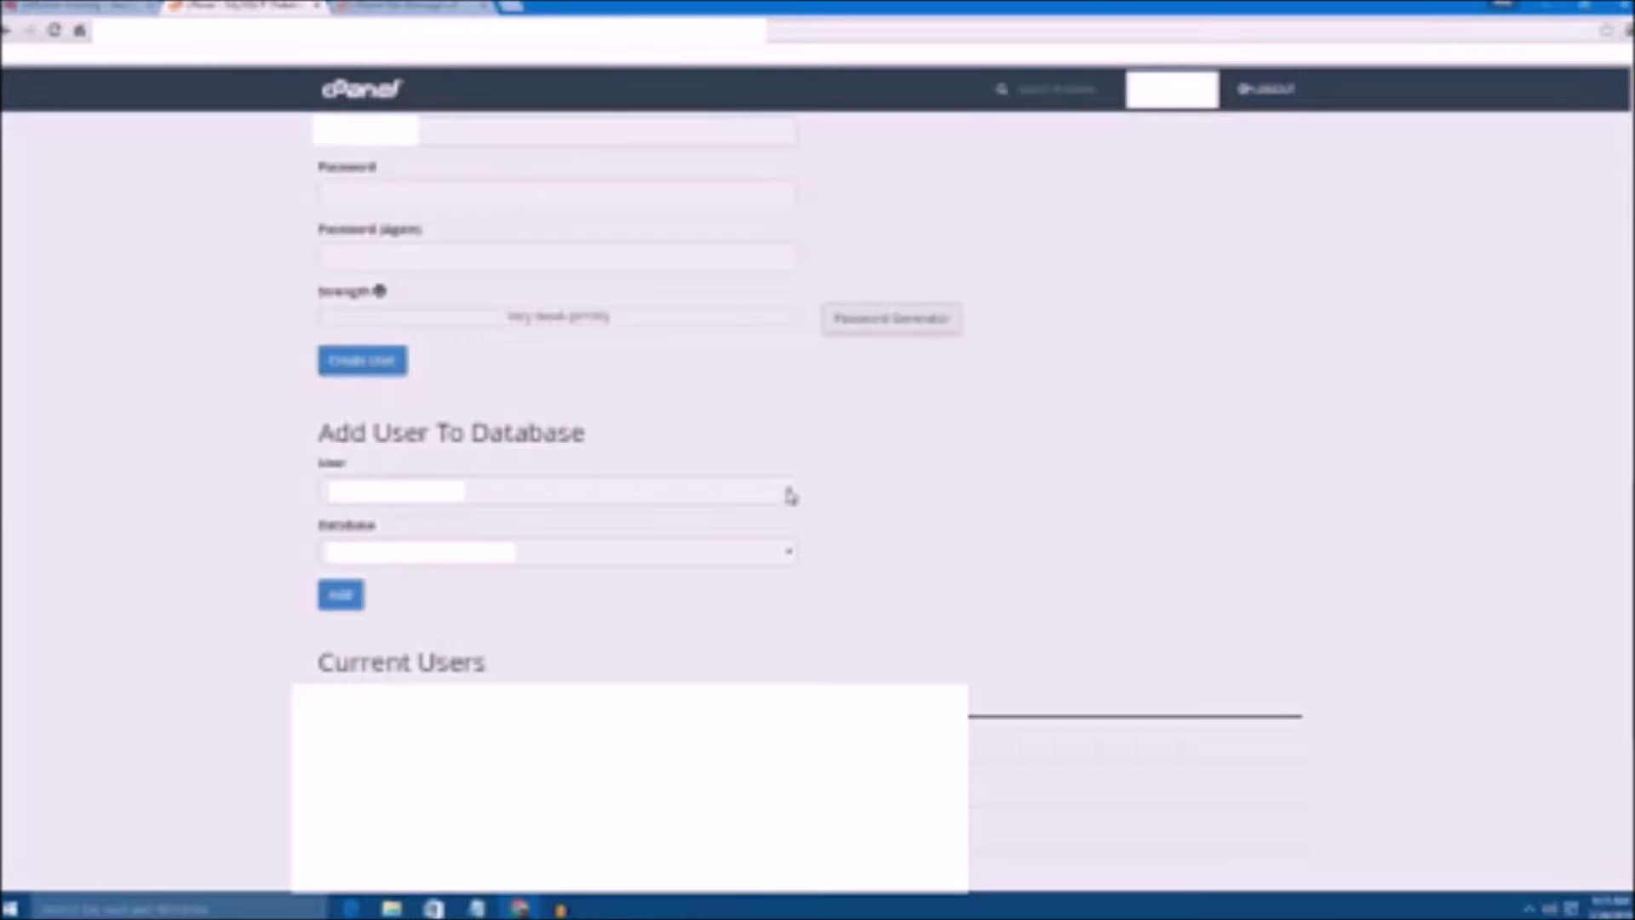
left_click(340, 594)
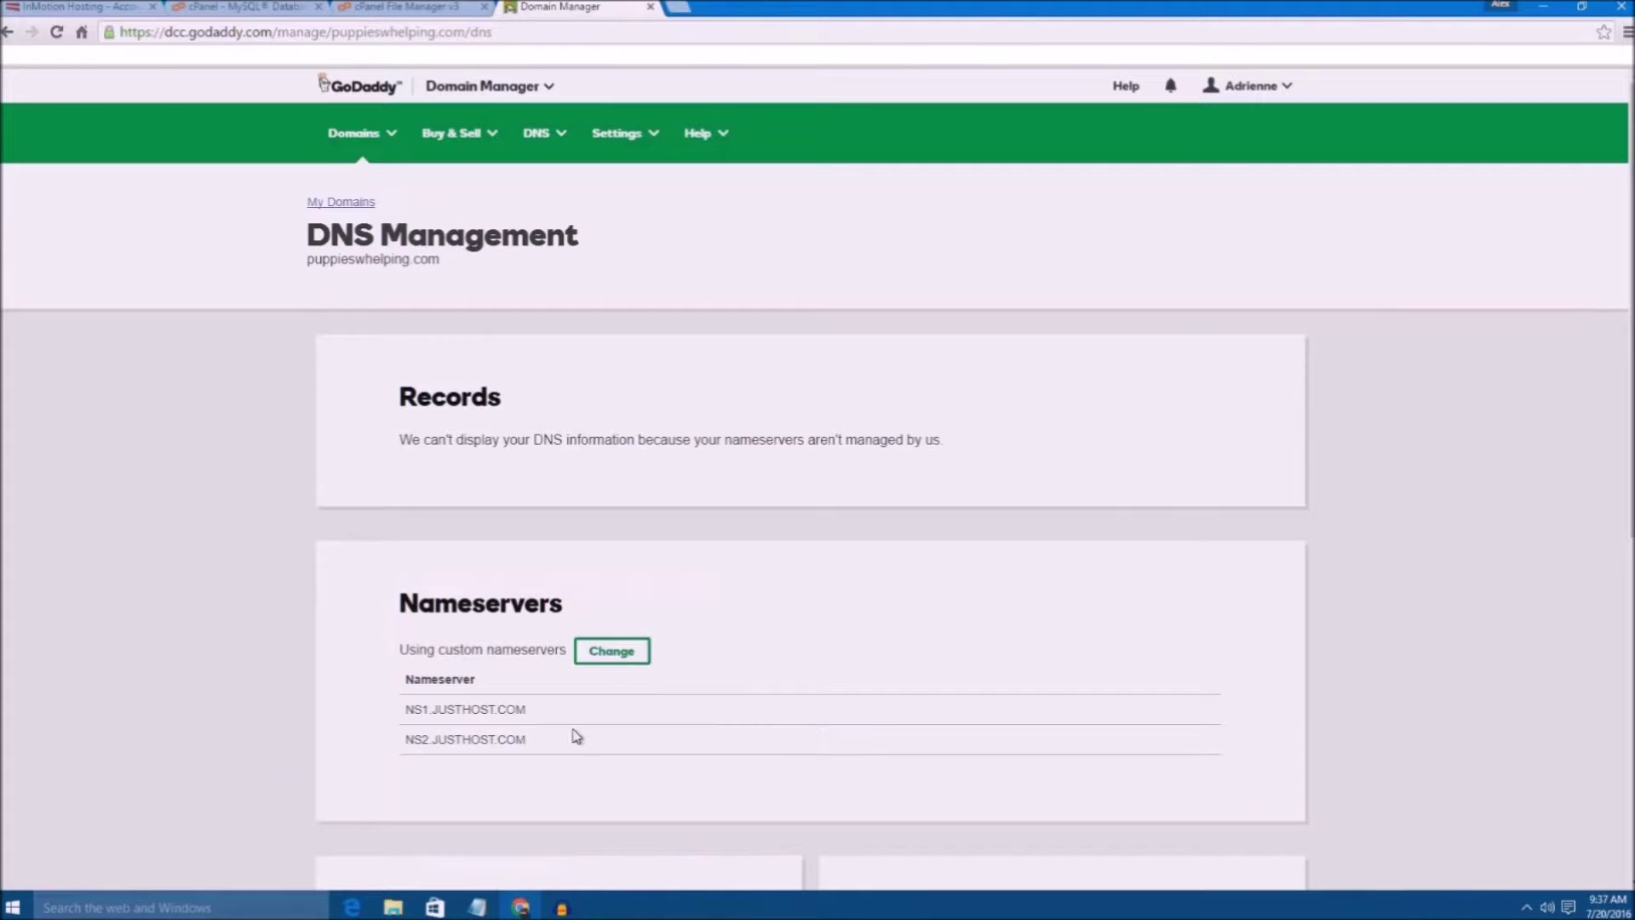
- Bring up the Custom nameserver form for puppieswhelping.com via Change next to Nameservers
left_click(616, 654)
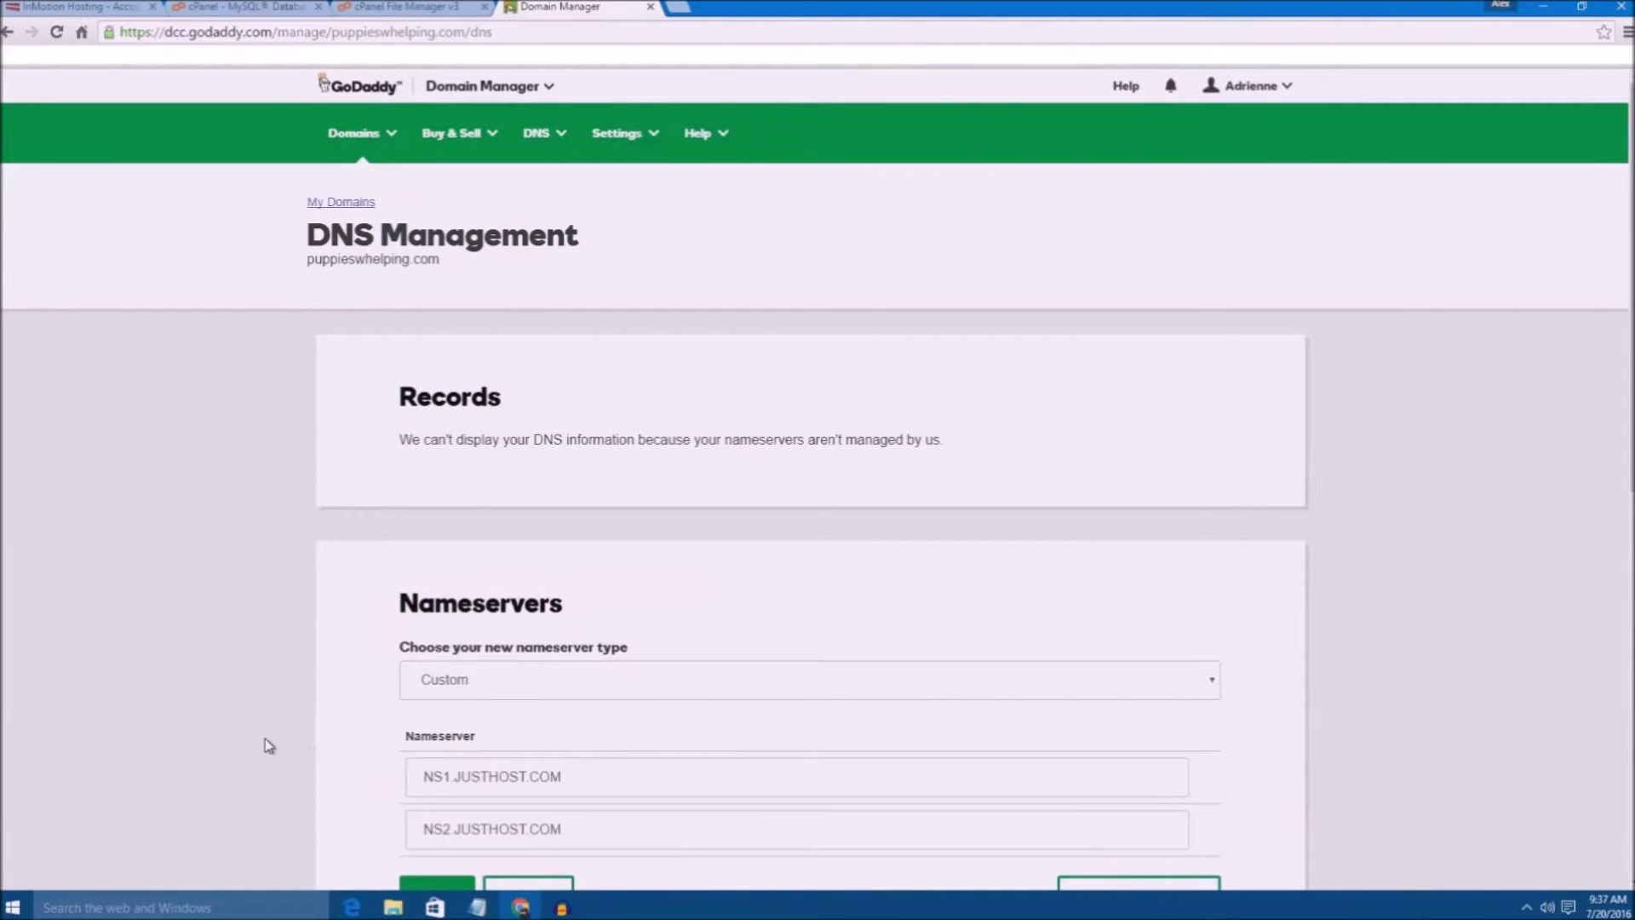
- Replace the first nameserver with ns1.inmotionhosting.com, trimming the extra pasted entry
scroll(264, 738, "down", 2)
left_click(425, 606)
left_click_drag(425, 606, 609, 590)
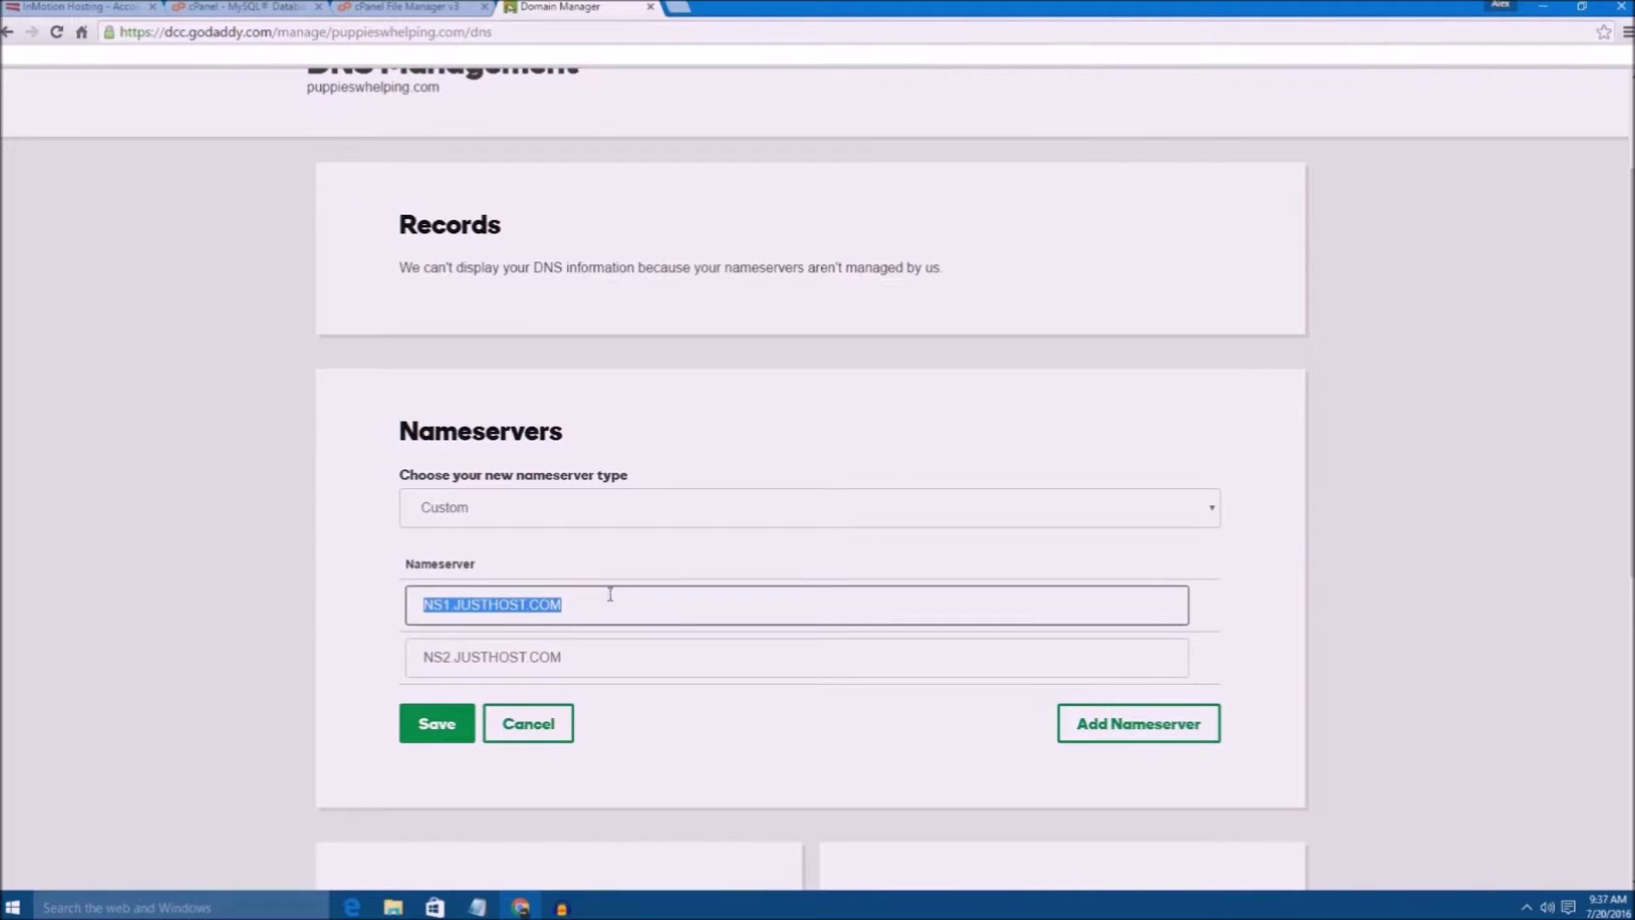
right_click(507, 601)
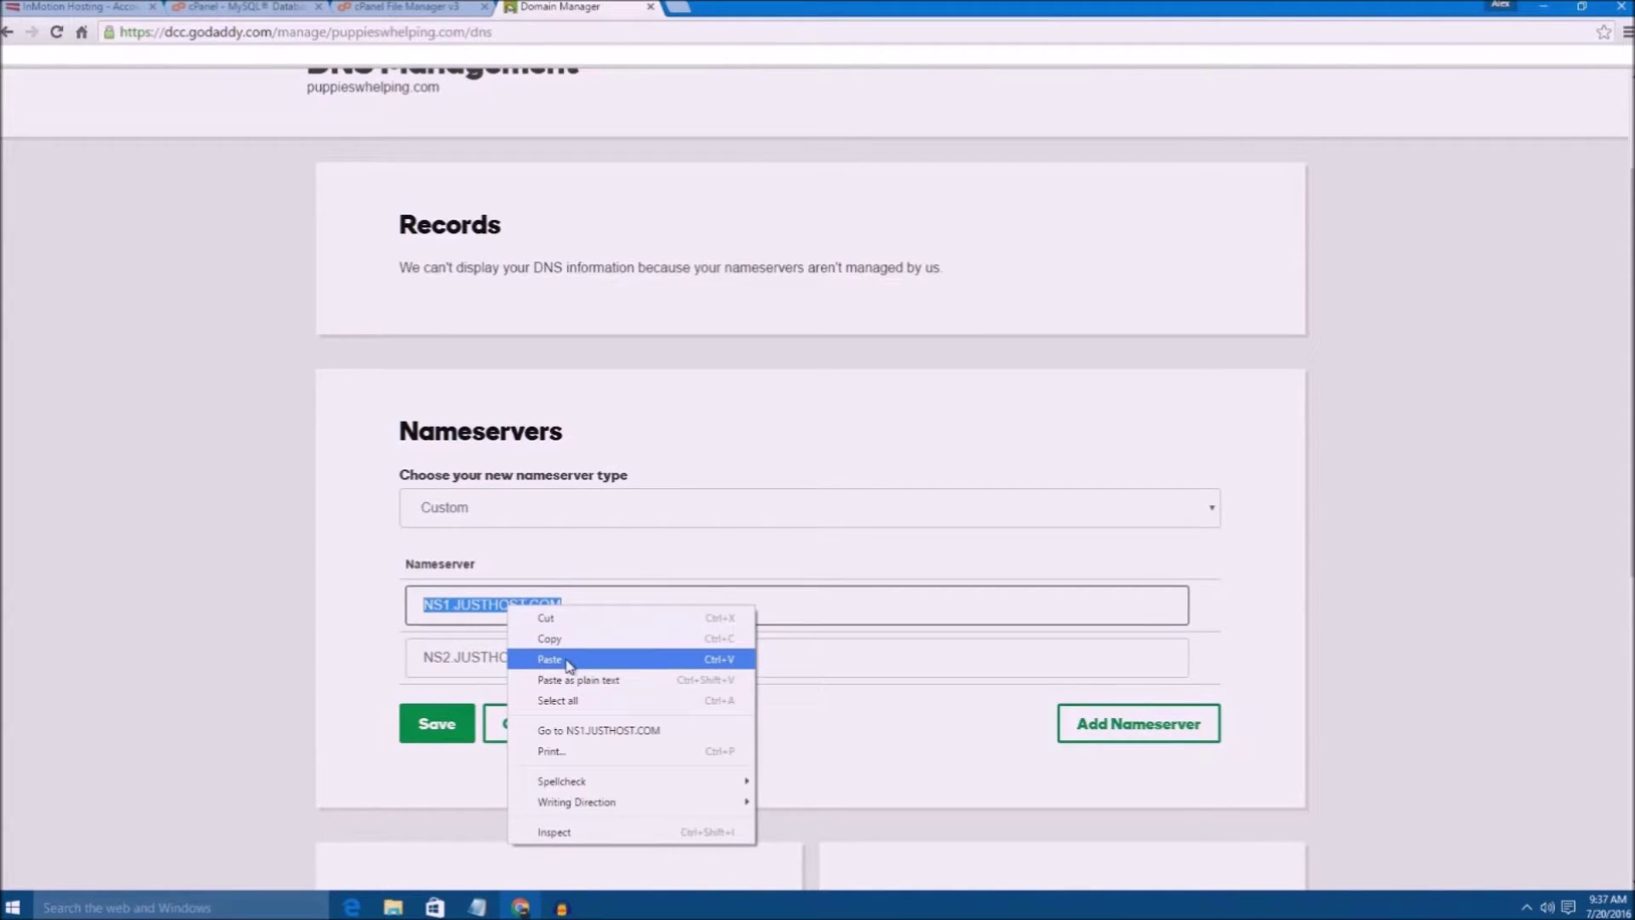
left_click(565, 657)
left_click_drag(734, 606, 577, 613)
key("ctrl+x")
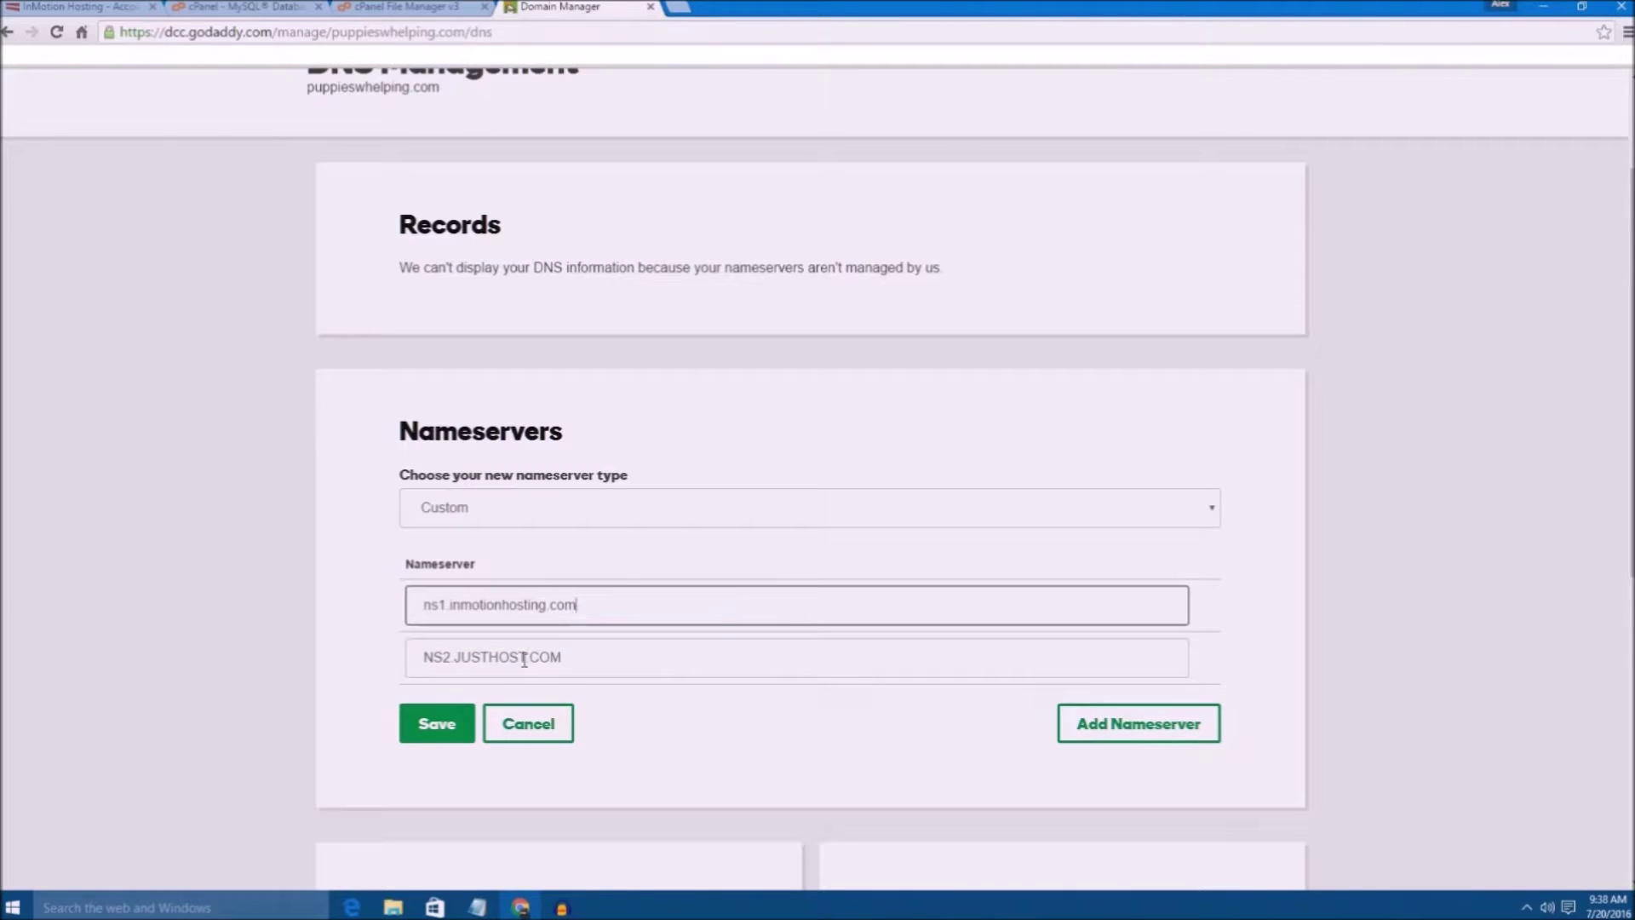
- Replace the second nameserver with ns2.inmotionhosting.com and save the nameserver settings
left_click_drag(565, 657, 434, 666)
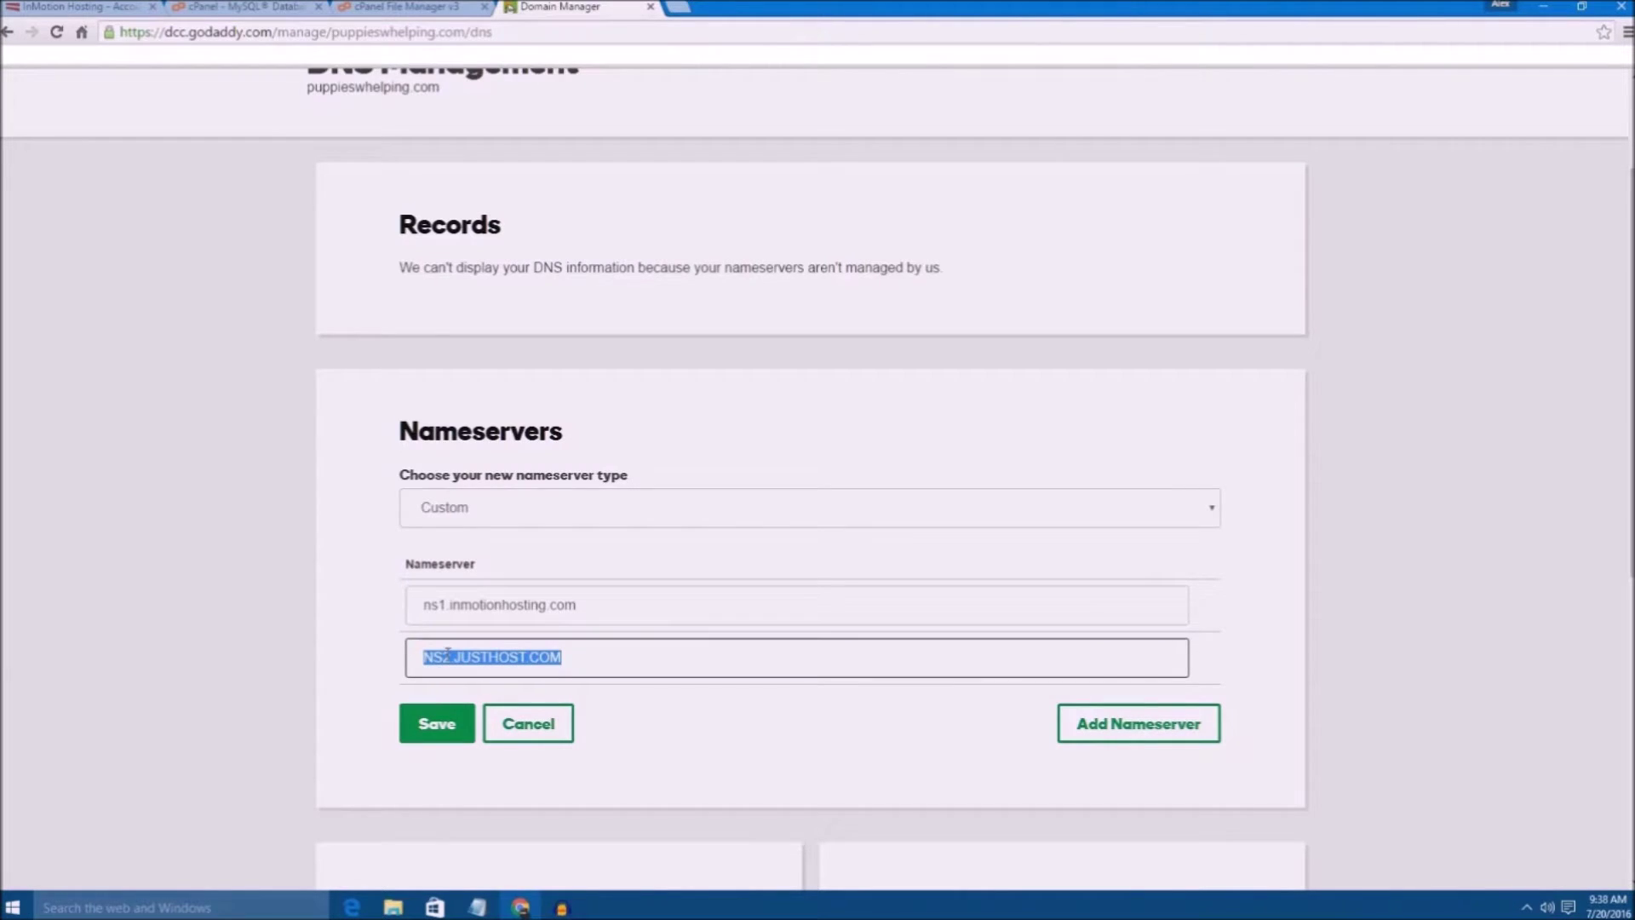
right_click(445, 658)
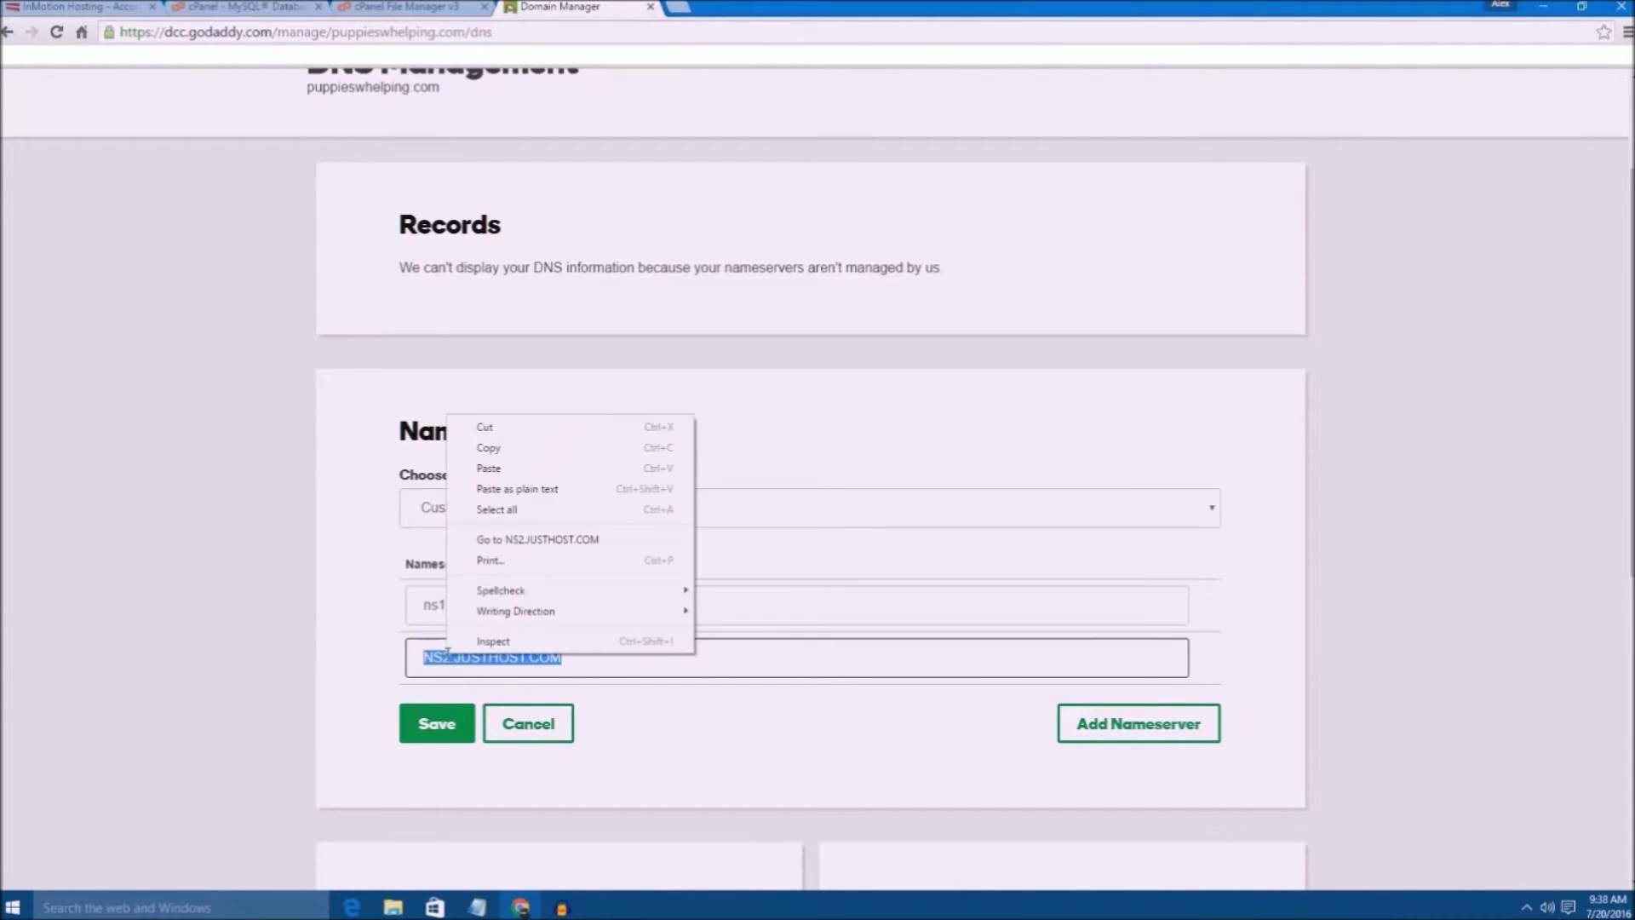
left_click(543, 468)
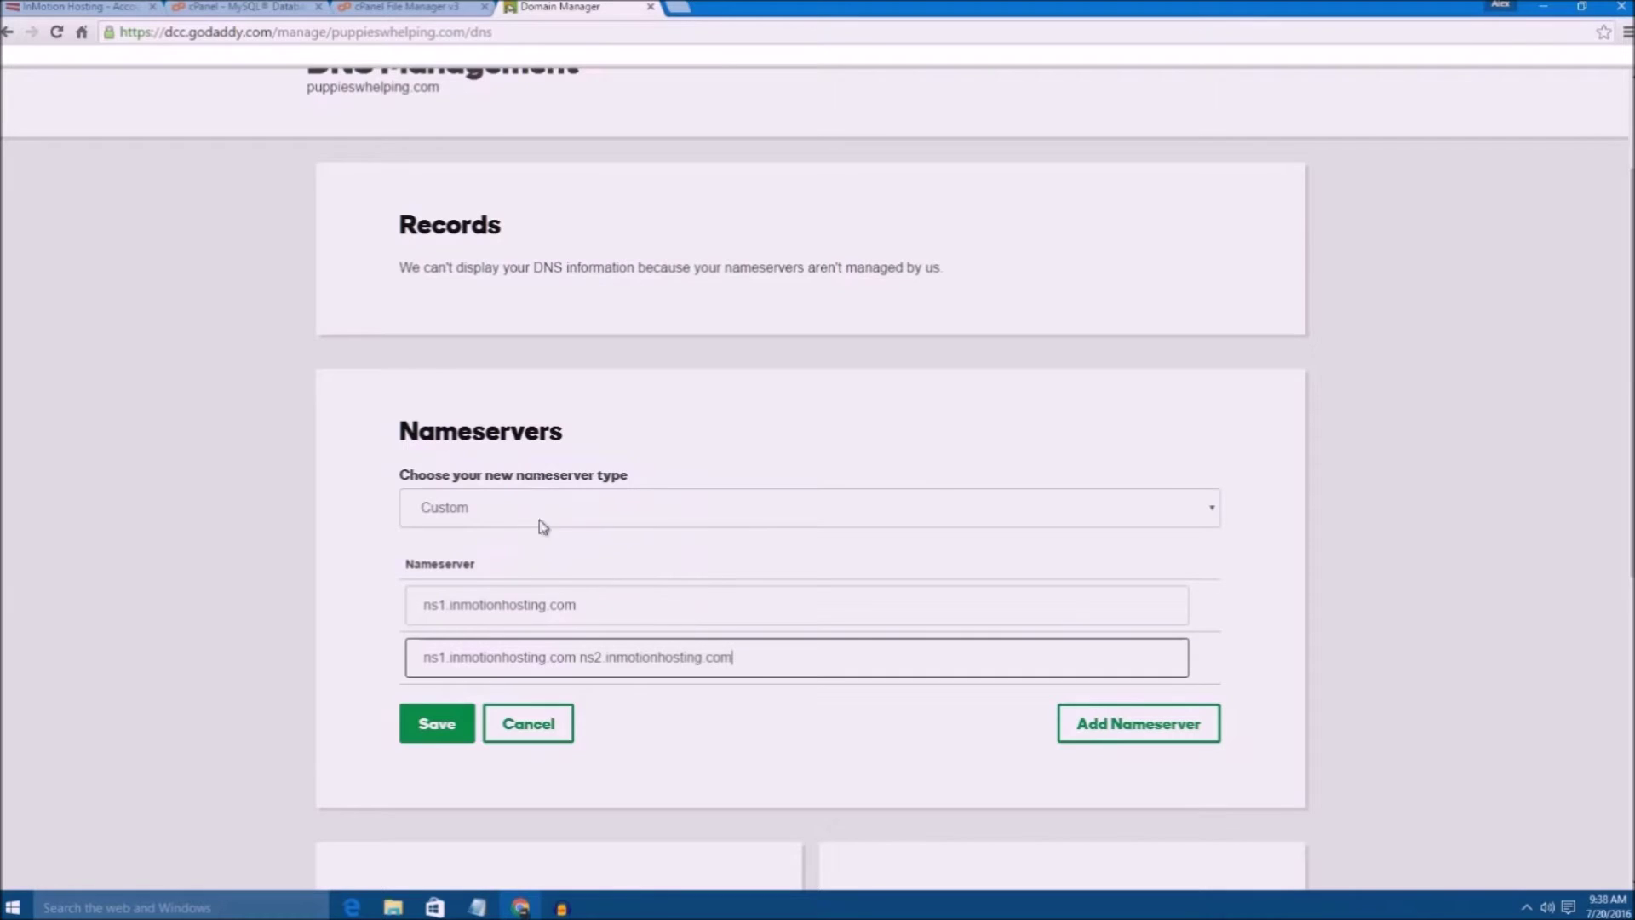
left_click(584, 657)
key("BackSpace")
key("BackSpace")
key("BackSpace")
key("BackSpace")
key("BackSpace")
key("BackSpace")
key("BackSpace")
key("BackSpace")
key("BackSpace")
key("BackSpace")
key("BackSpace")
key("BackSpace")
key("BackSpace")
key("BackSpace")
key("BackSpace")
key("BackSpace")
key("BackSpace")
key("BackSpace")
key("BackSpace")
key("BackSpace")
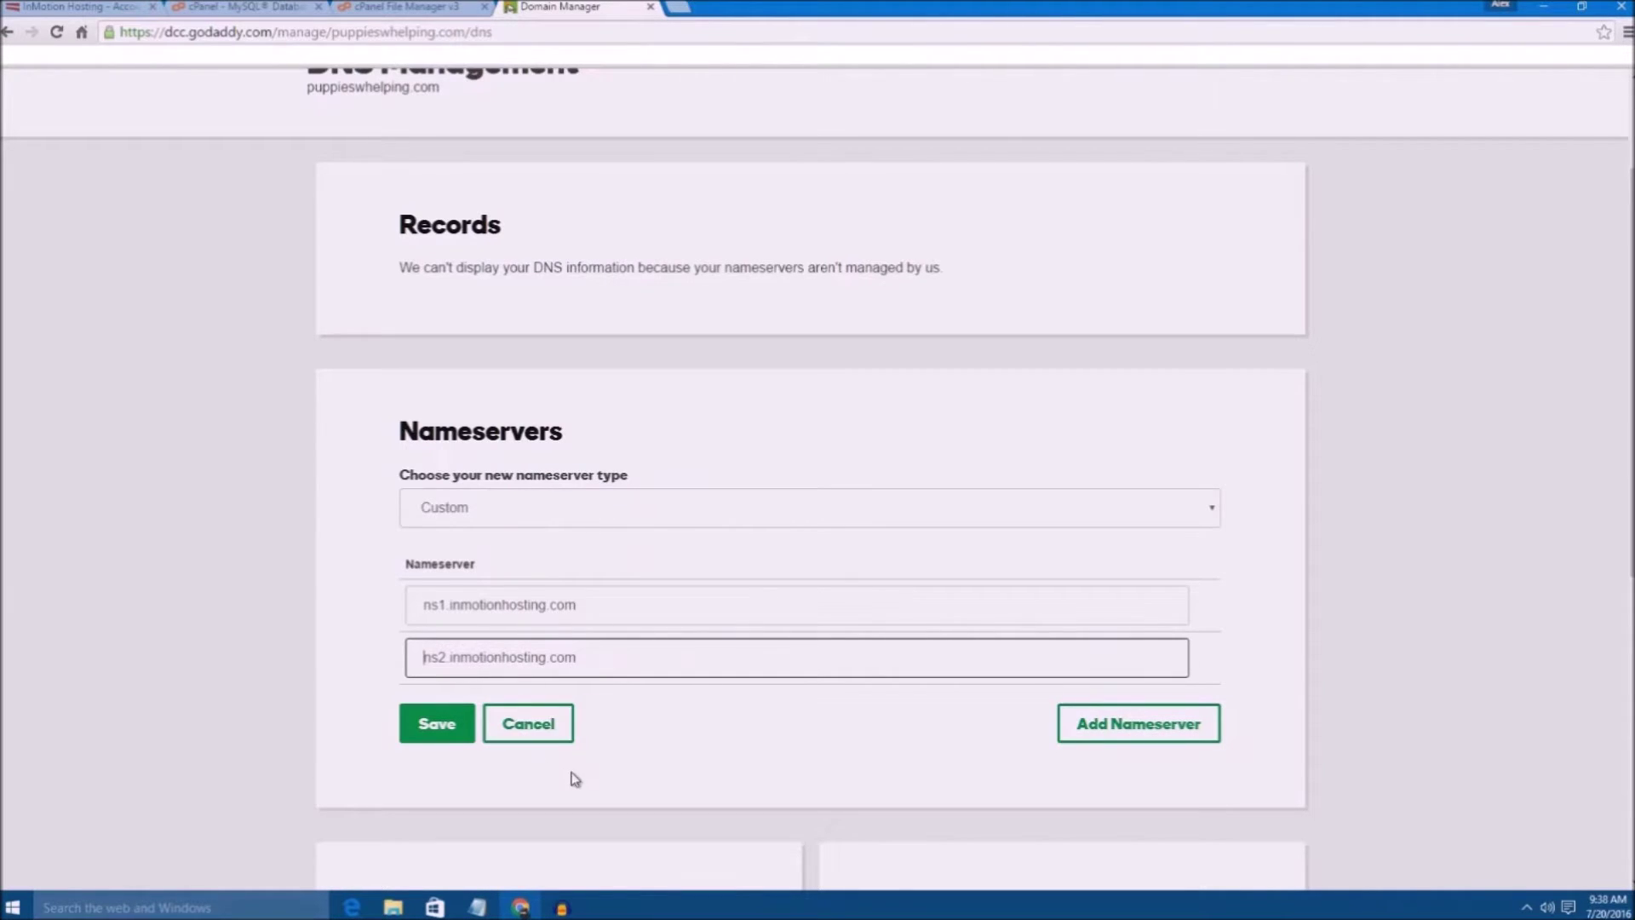
left_click(429, 737)
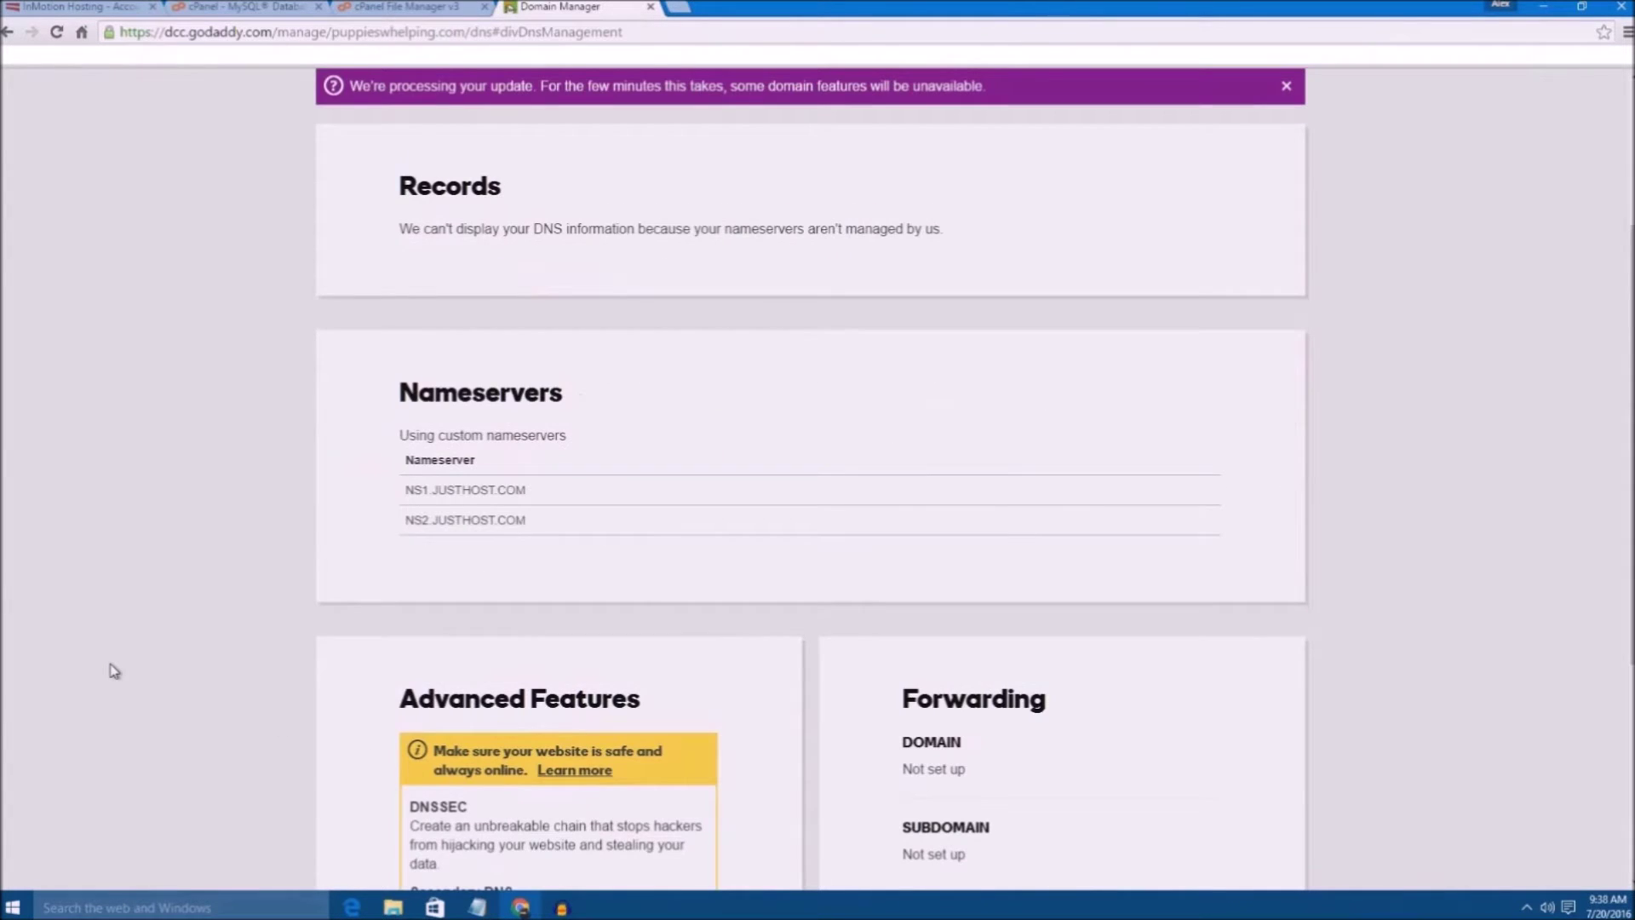
- Reload the GoDaddy page to confirm the domain lists the InMotion nameservers
scroll(119, 664, "up", 2)
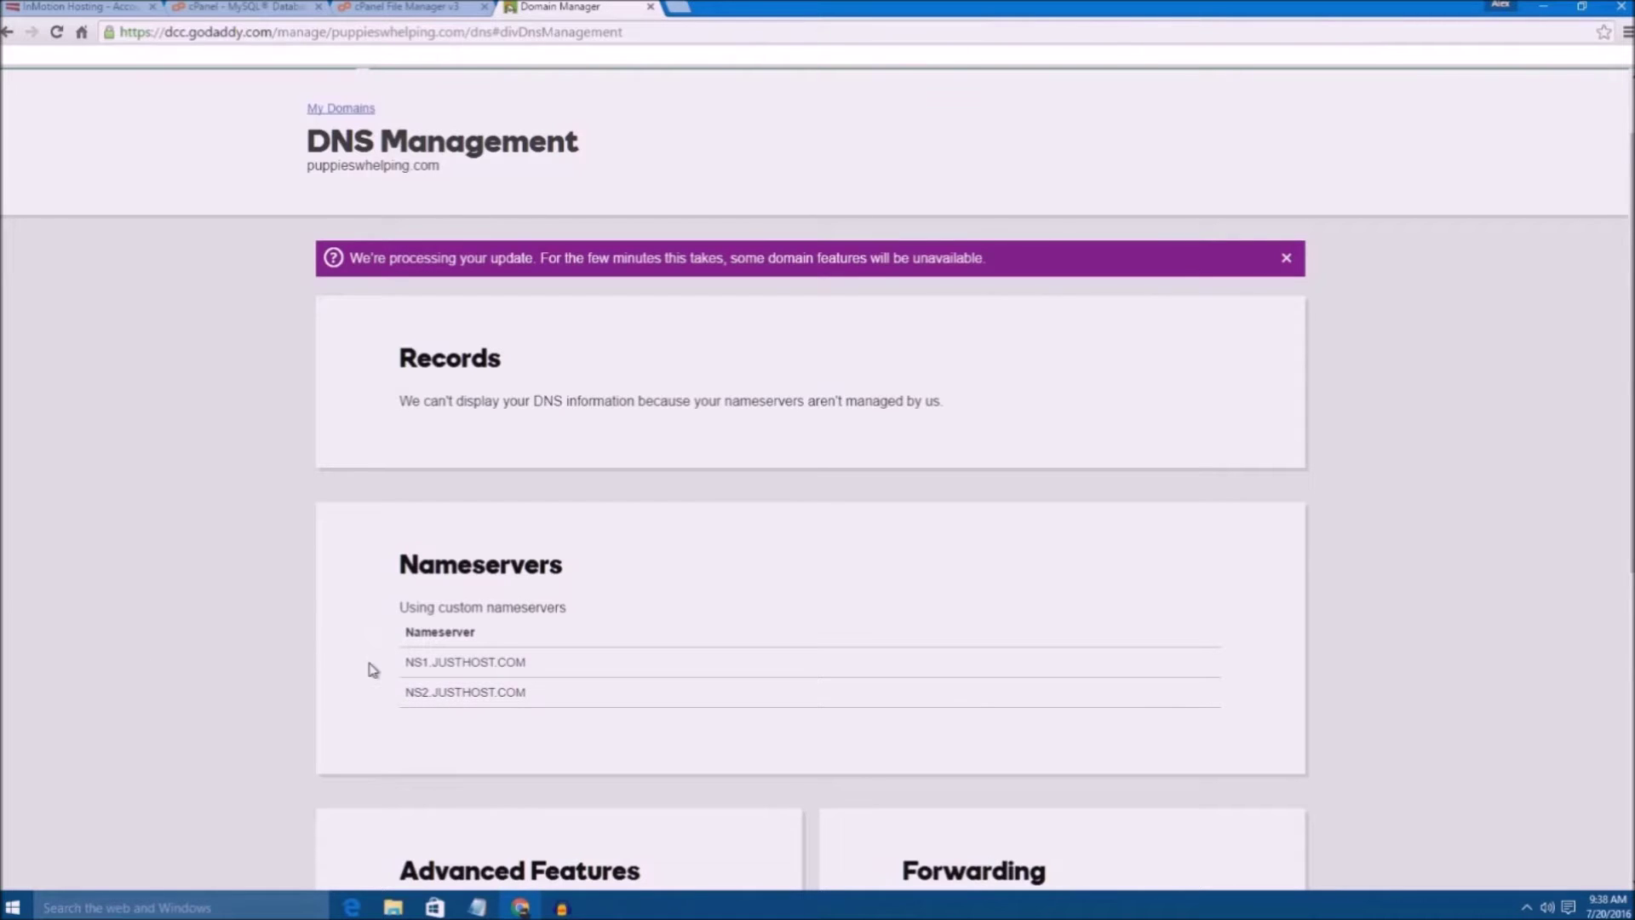
left_click(57, 32)
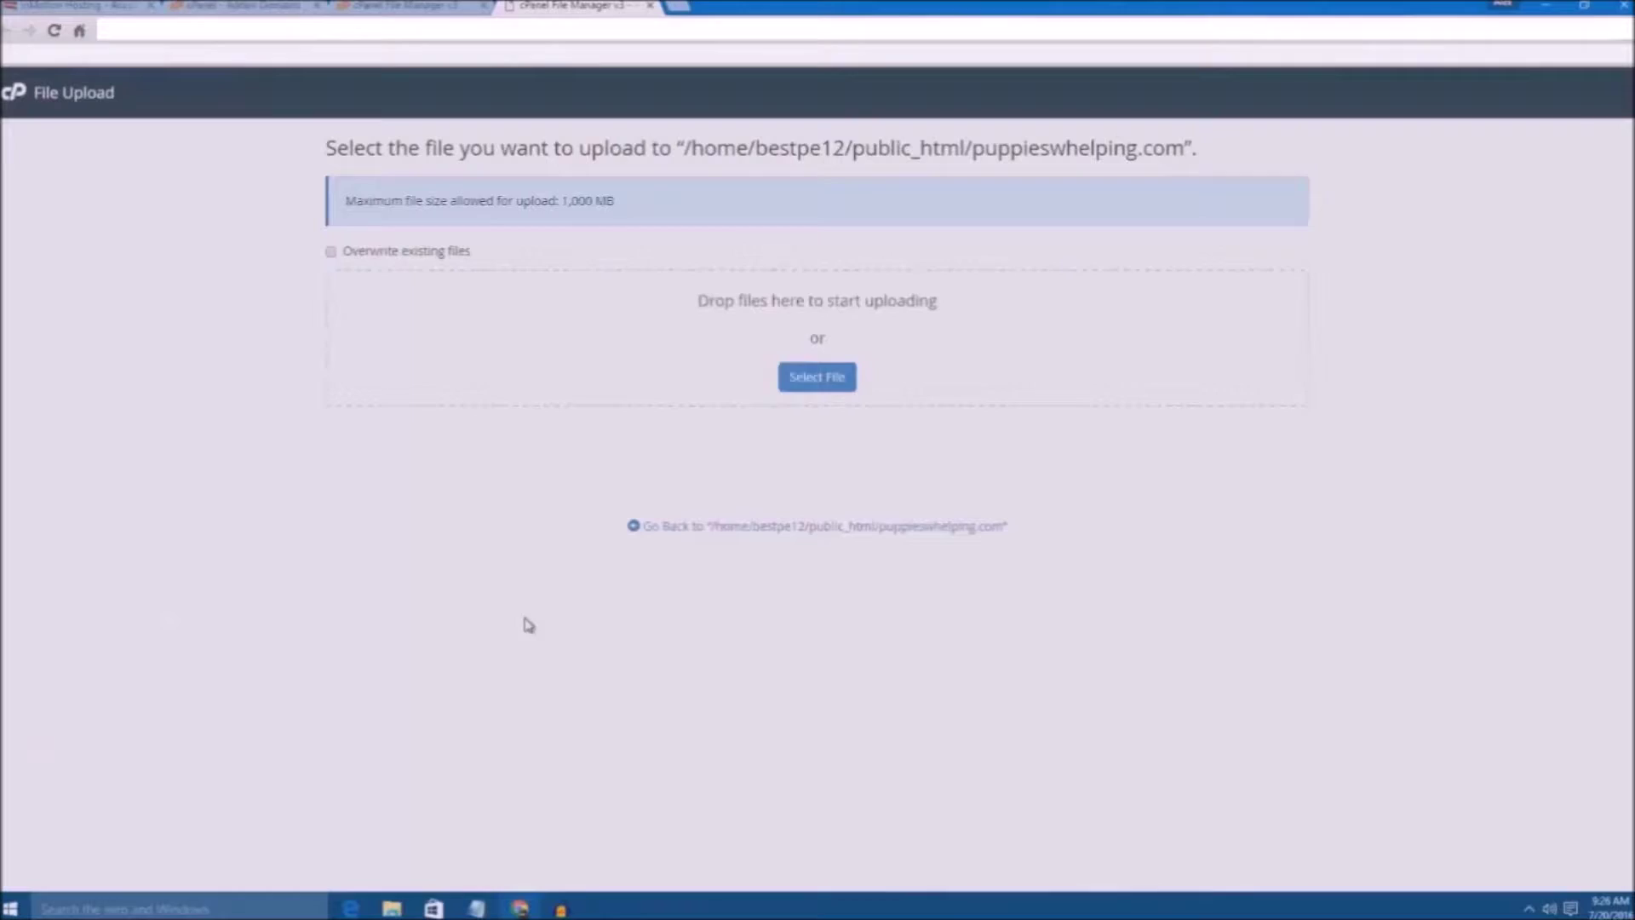
- Upload the Duplicator archive zip from the Desktop to public_html/puppieswhelping.com
left_click(813, 378)
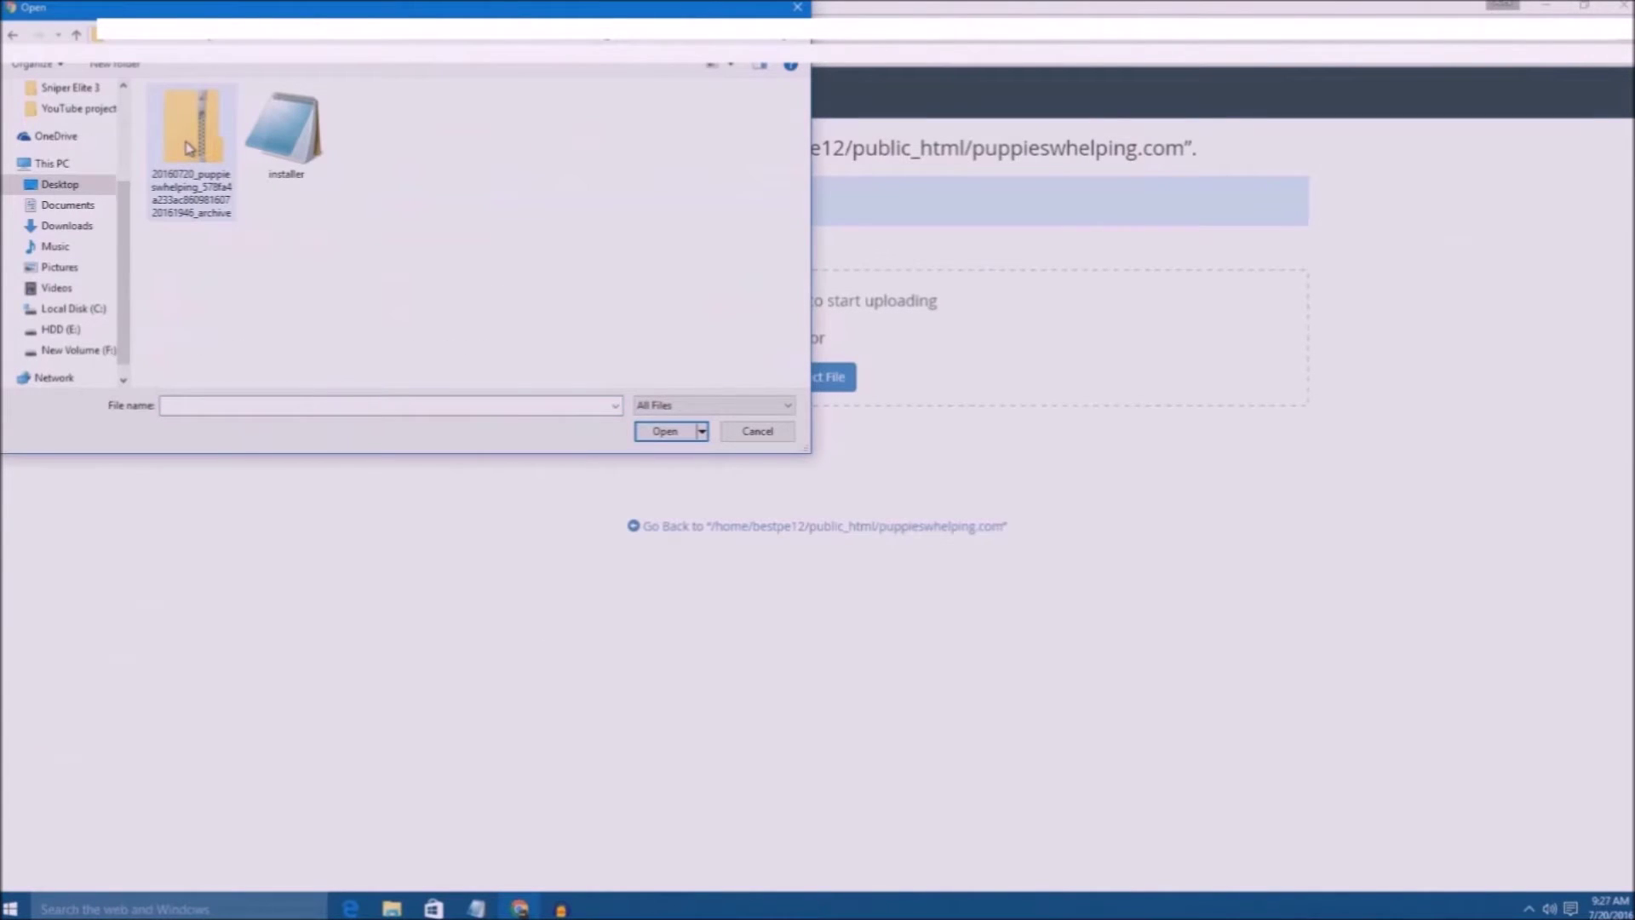
left_click(189, 147)
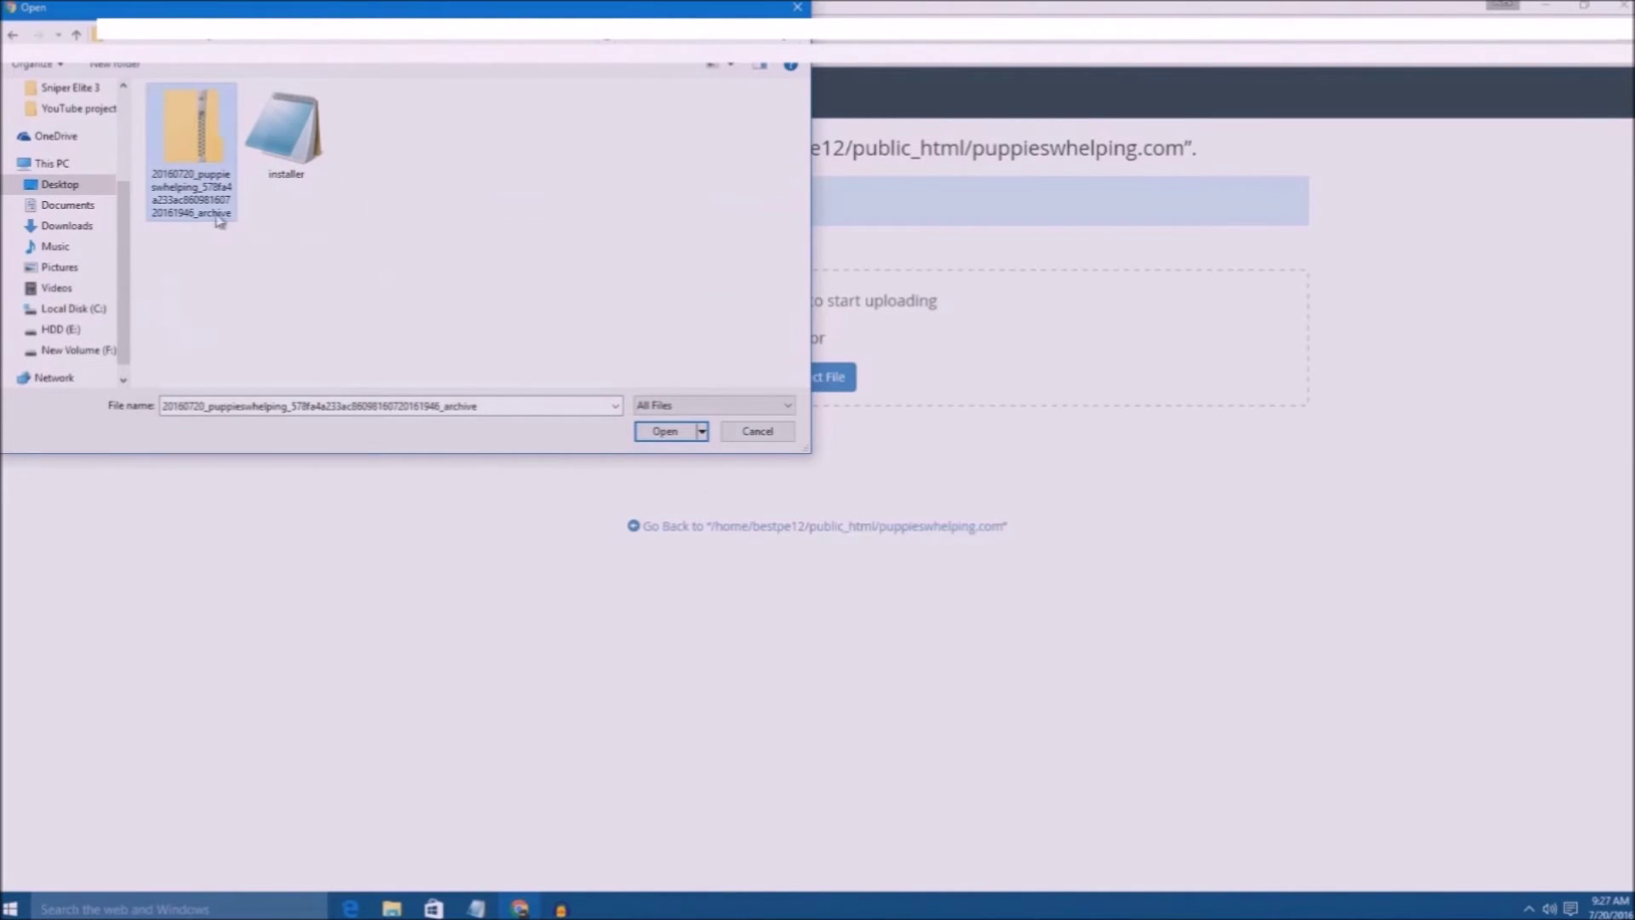
left_click(657, 434)
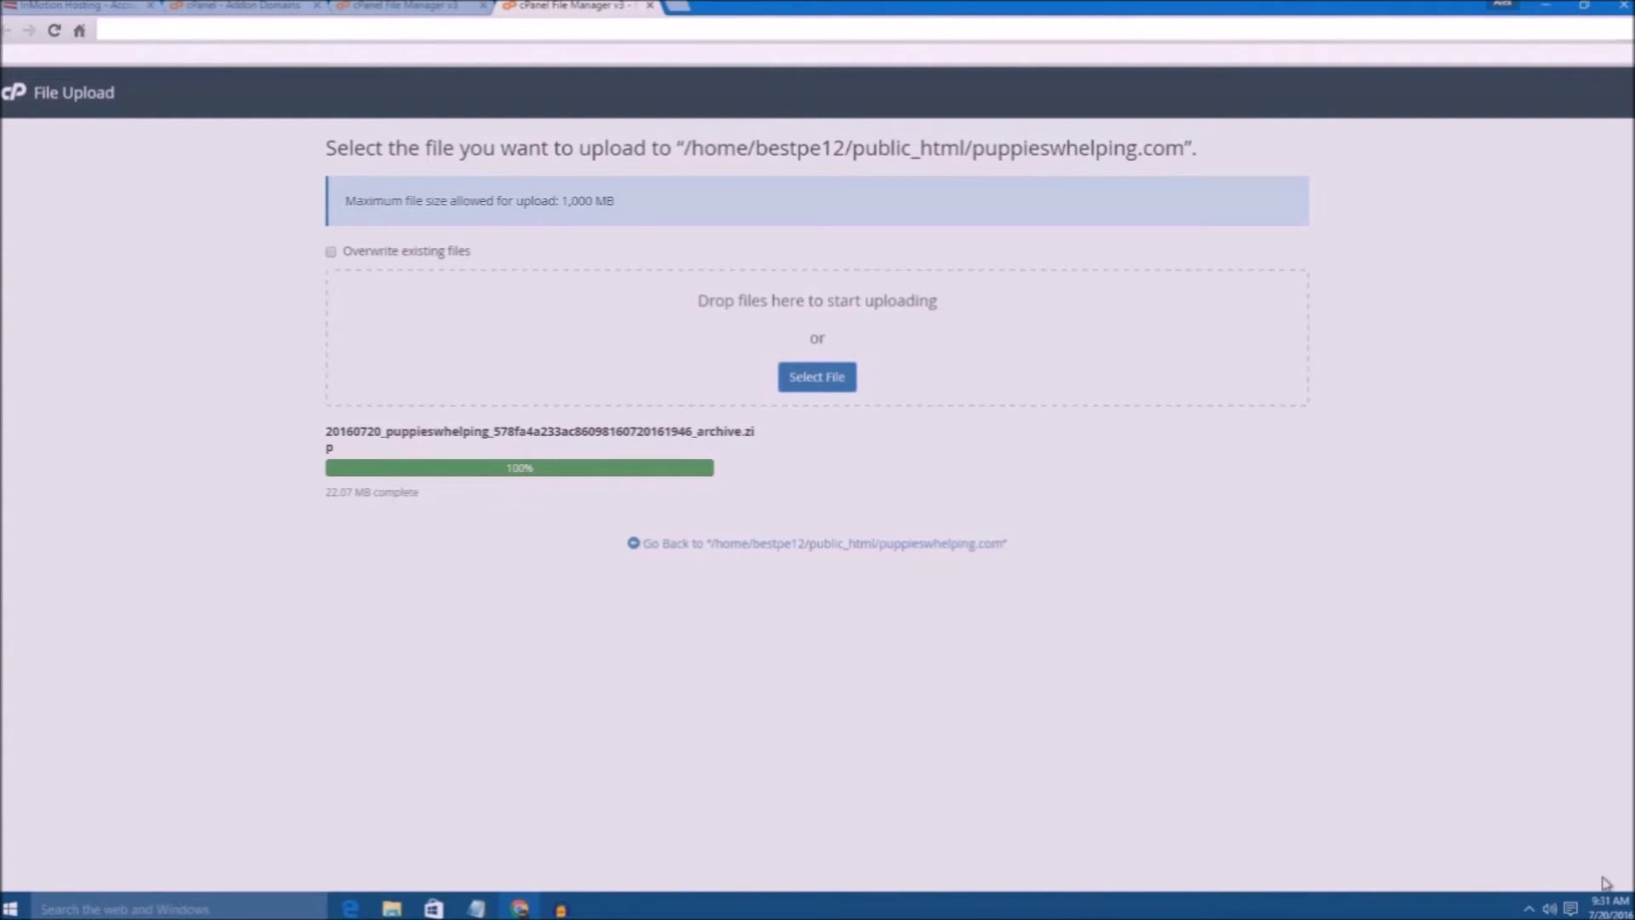
- Upload installer.php, then return to the puppieswhelping.com folder listing
left_click(841, 385)
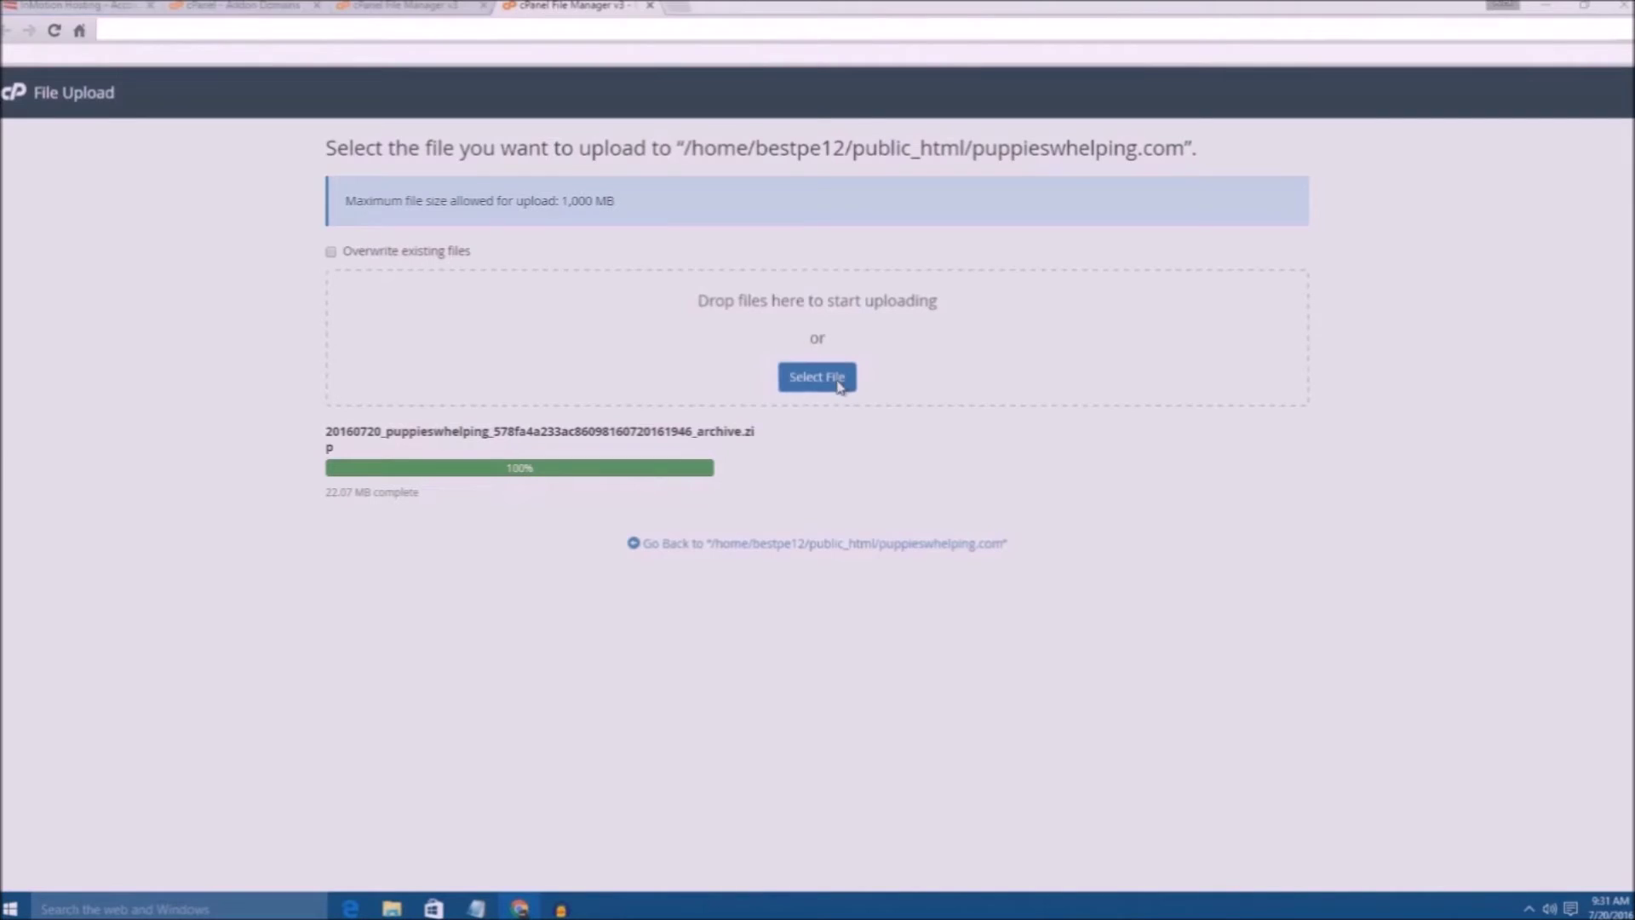
left_click(290, 161)
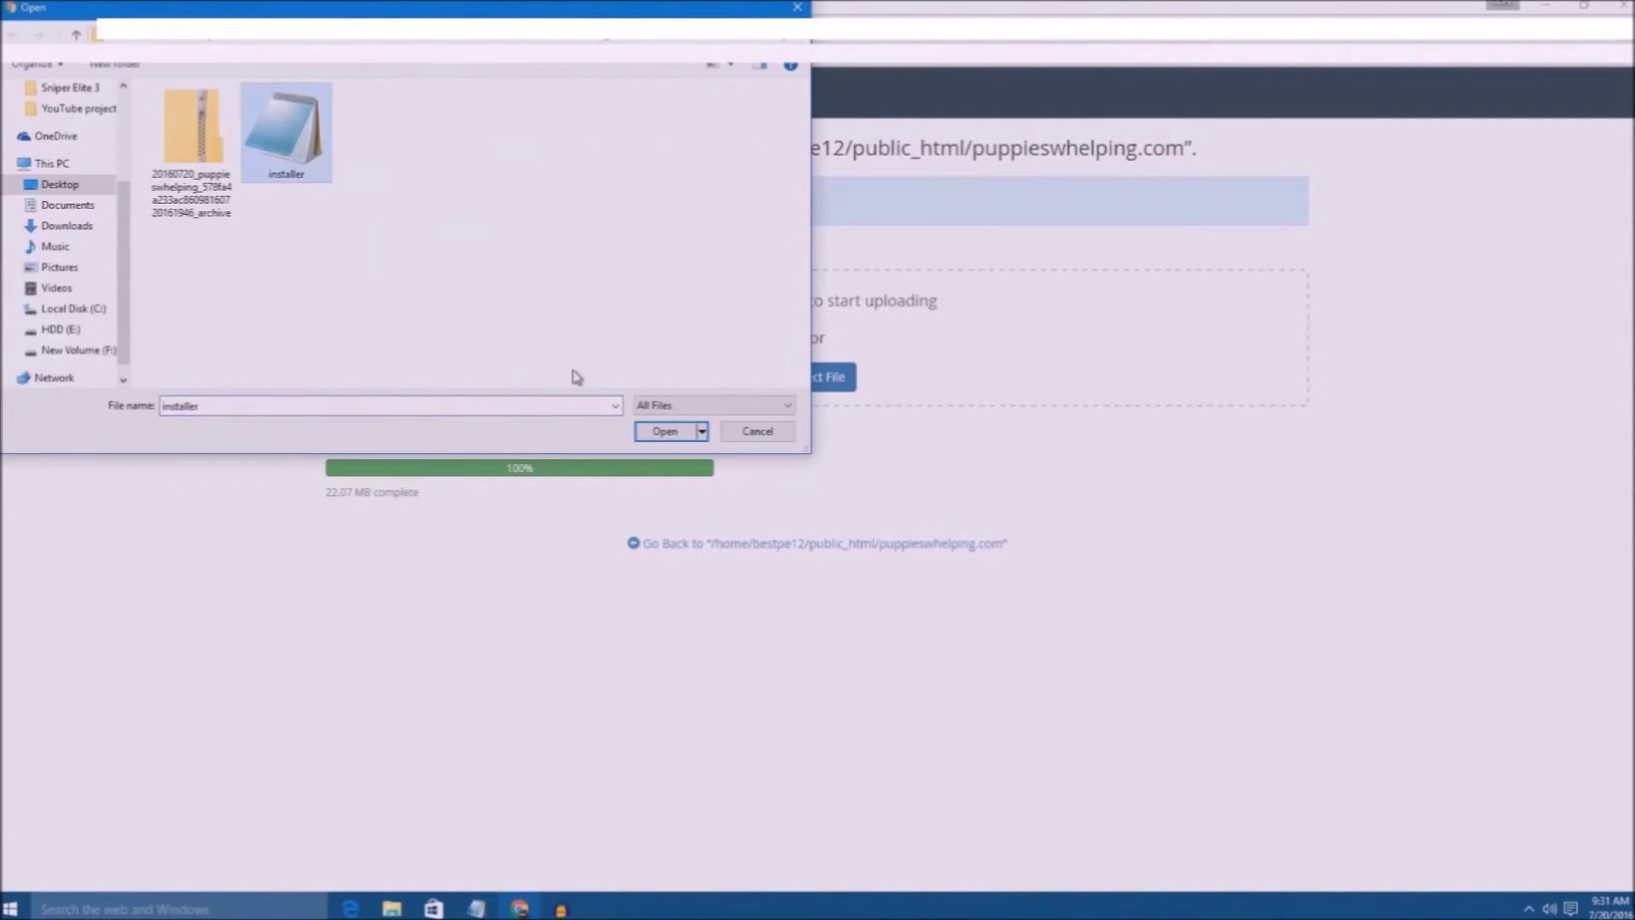
left_click(671, 434)
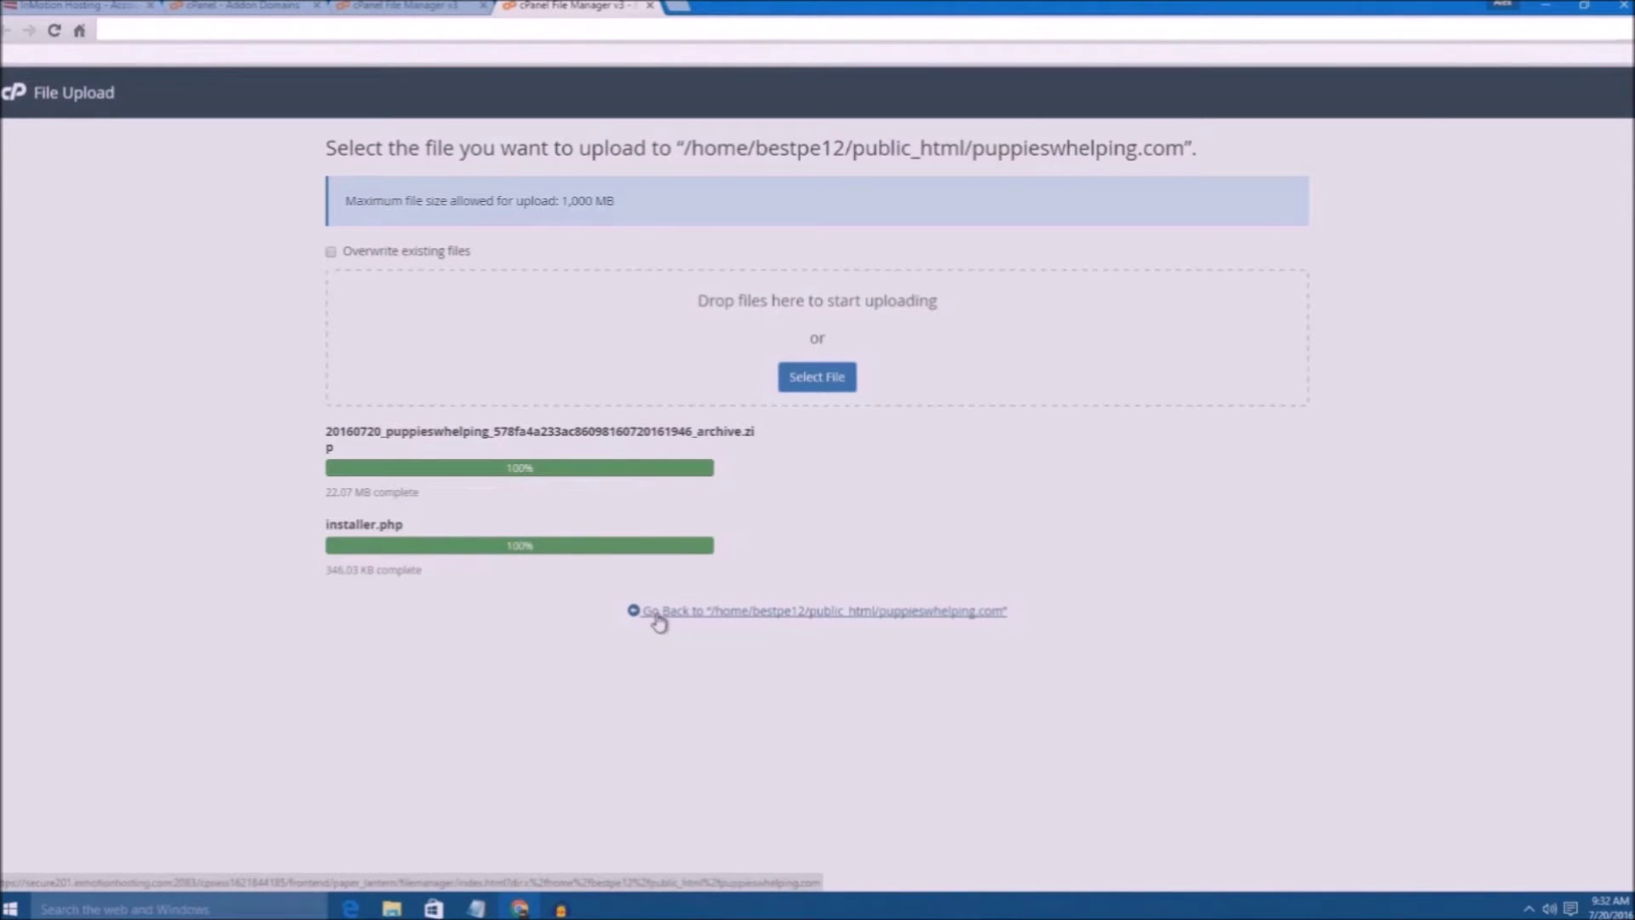
left_click(660, 612)
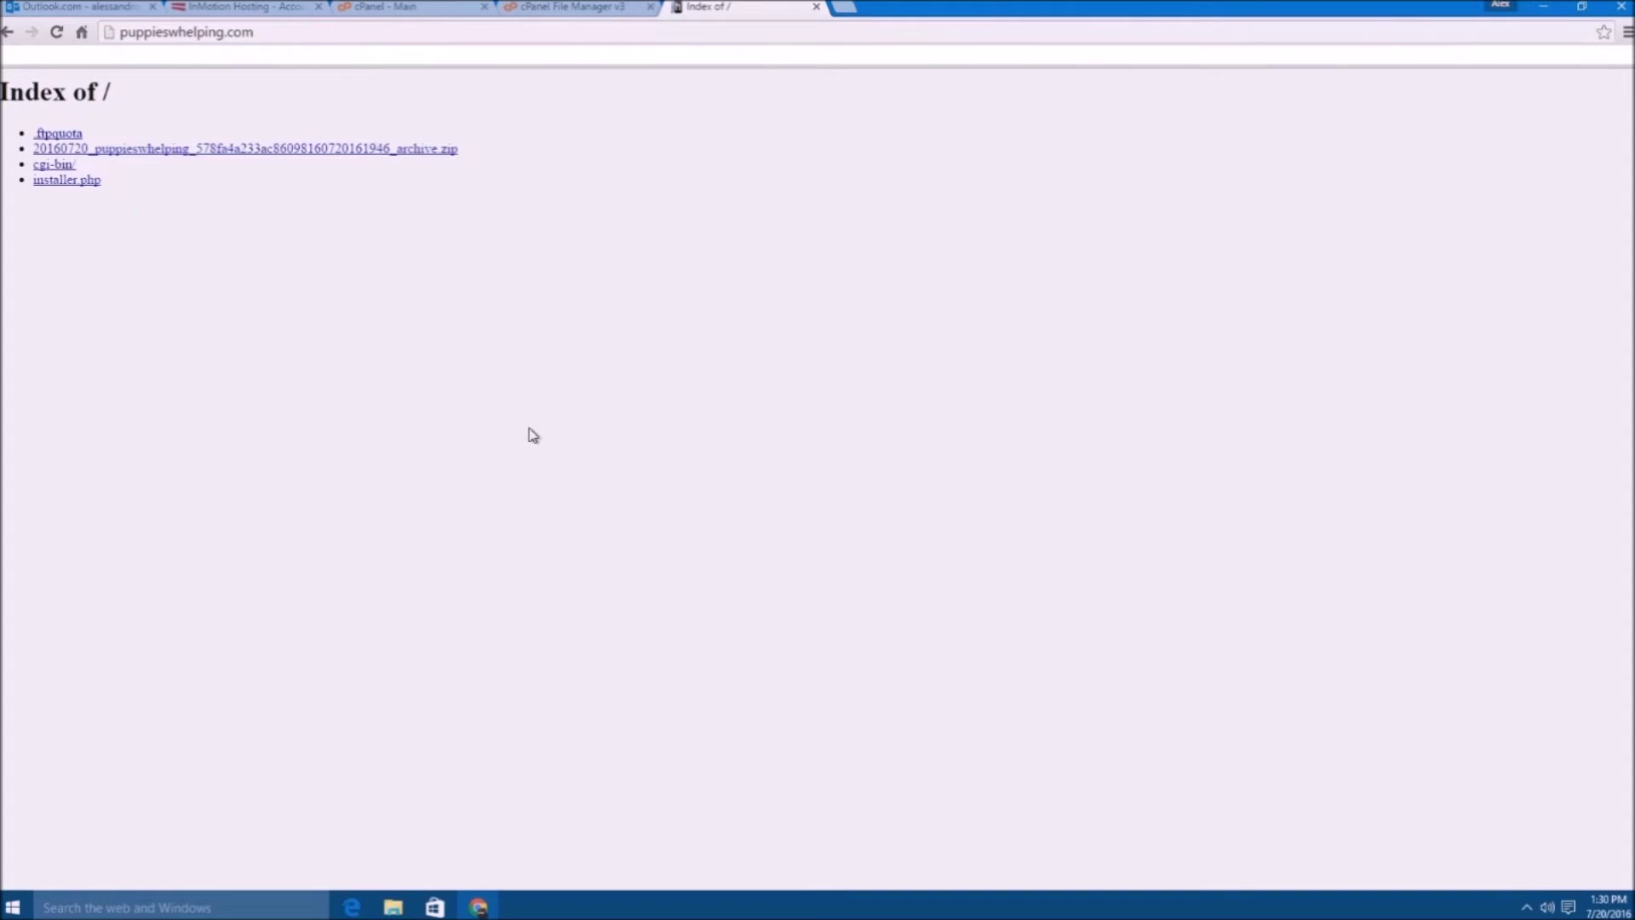
- Place the cursor at the end of the puppieswhelping.com address in Chrome
left_click(274, 32)
left_click(275, 31)
- Begin appending /installer.php to the puppieswhelping.com address
type("/installer.php")
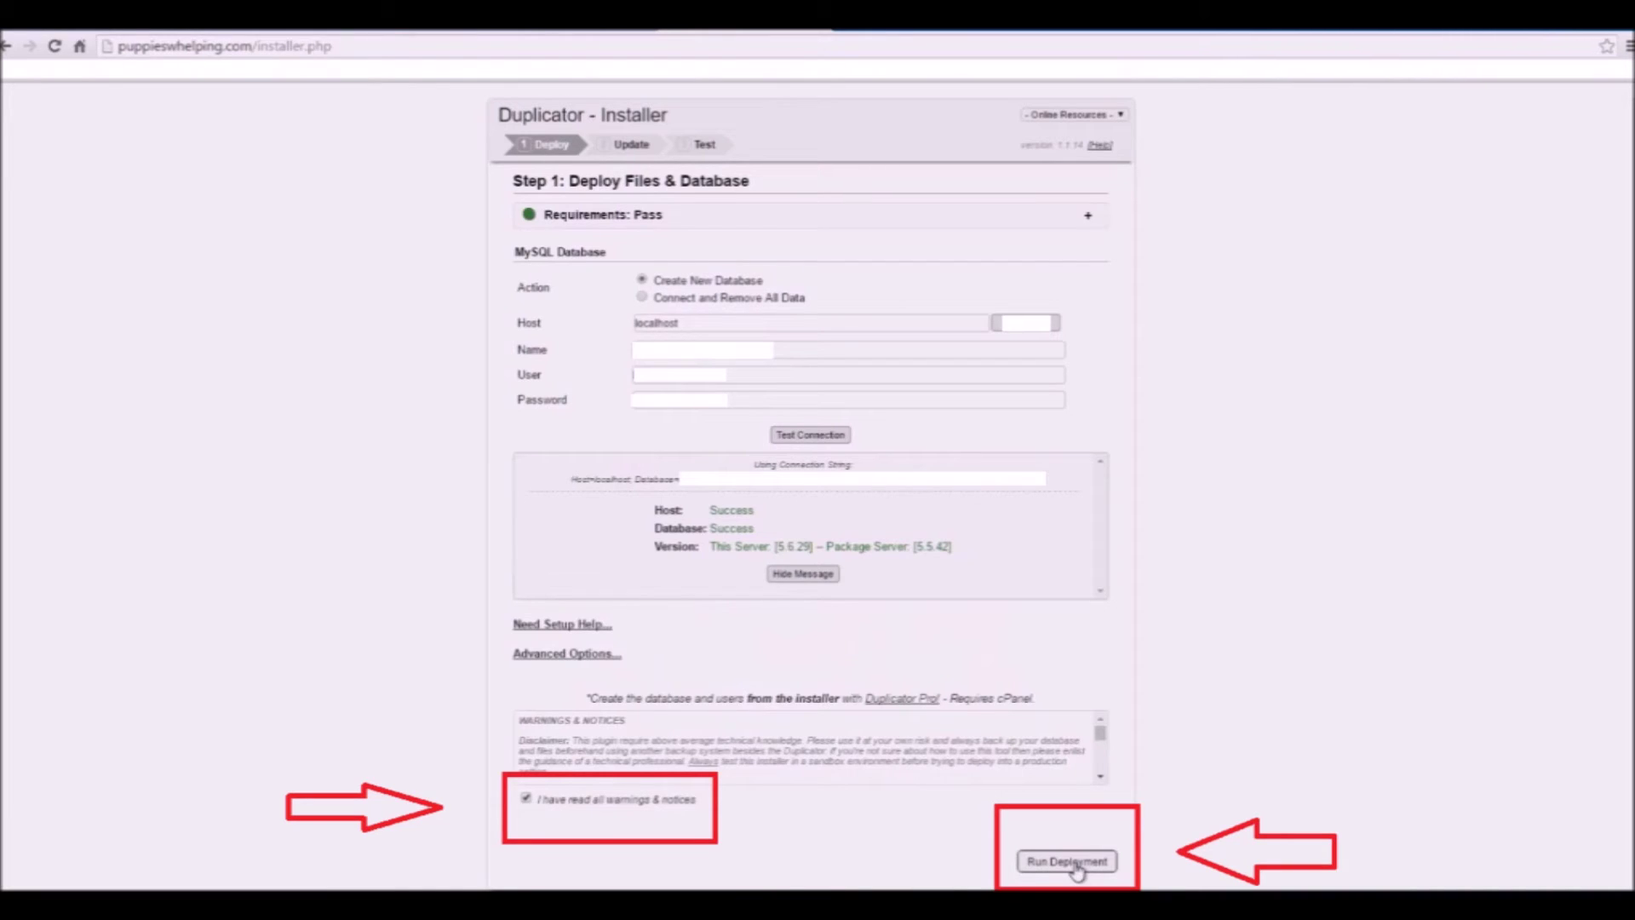
- Run the deployment and confirm the database settings to install the files and database
left_click(1074, 862)
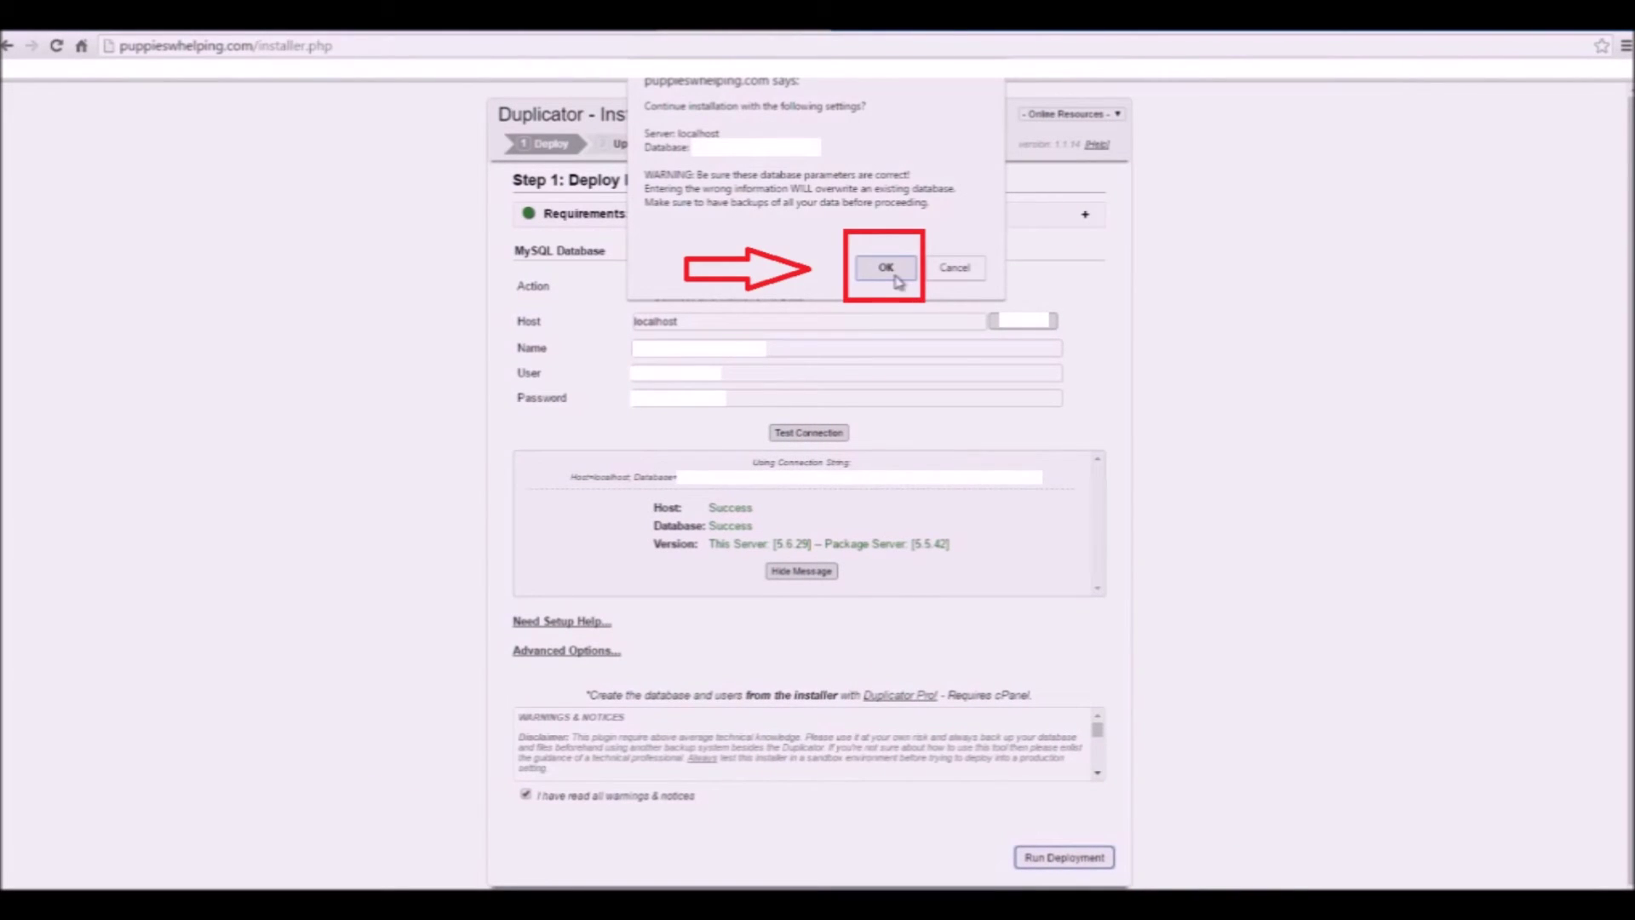
left_click(896, 276)
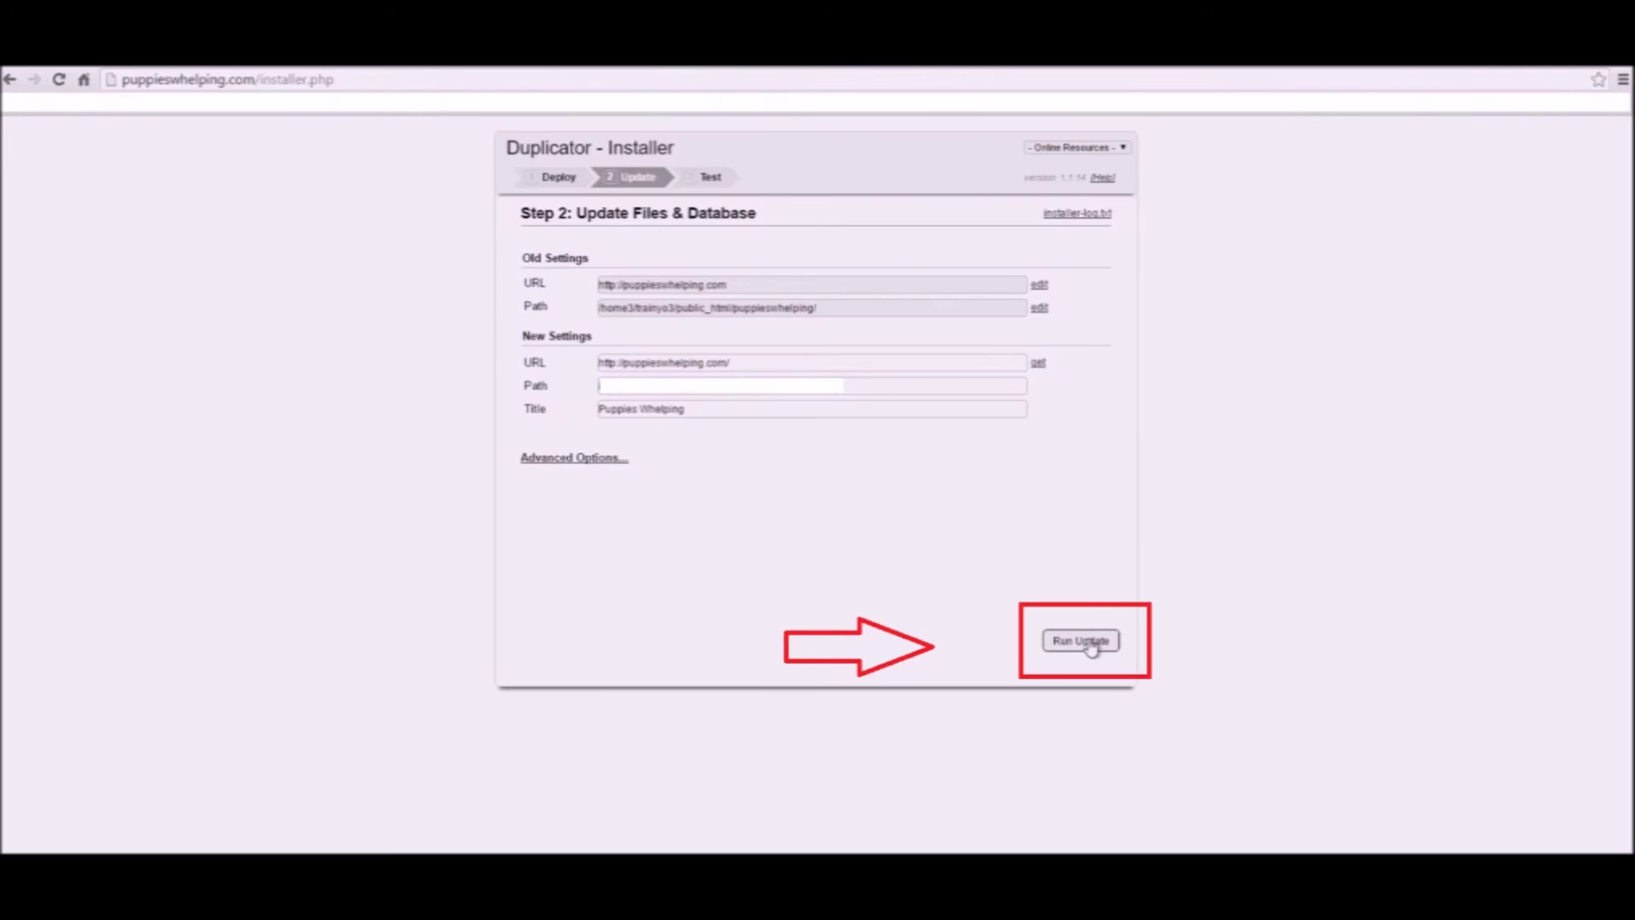
- Run the Step 2 URL and path update through to Step 3: Test Site
left_click(1080, 641)
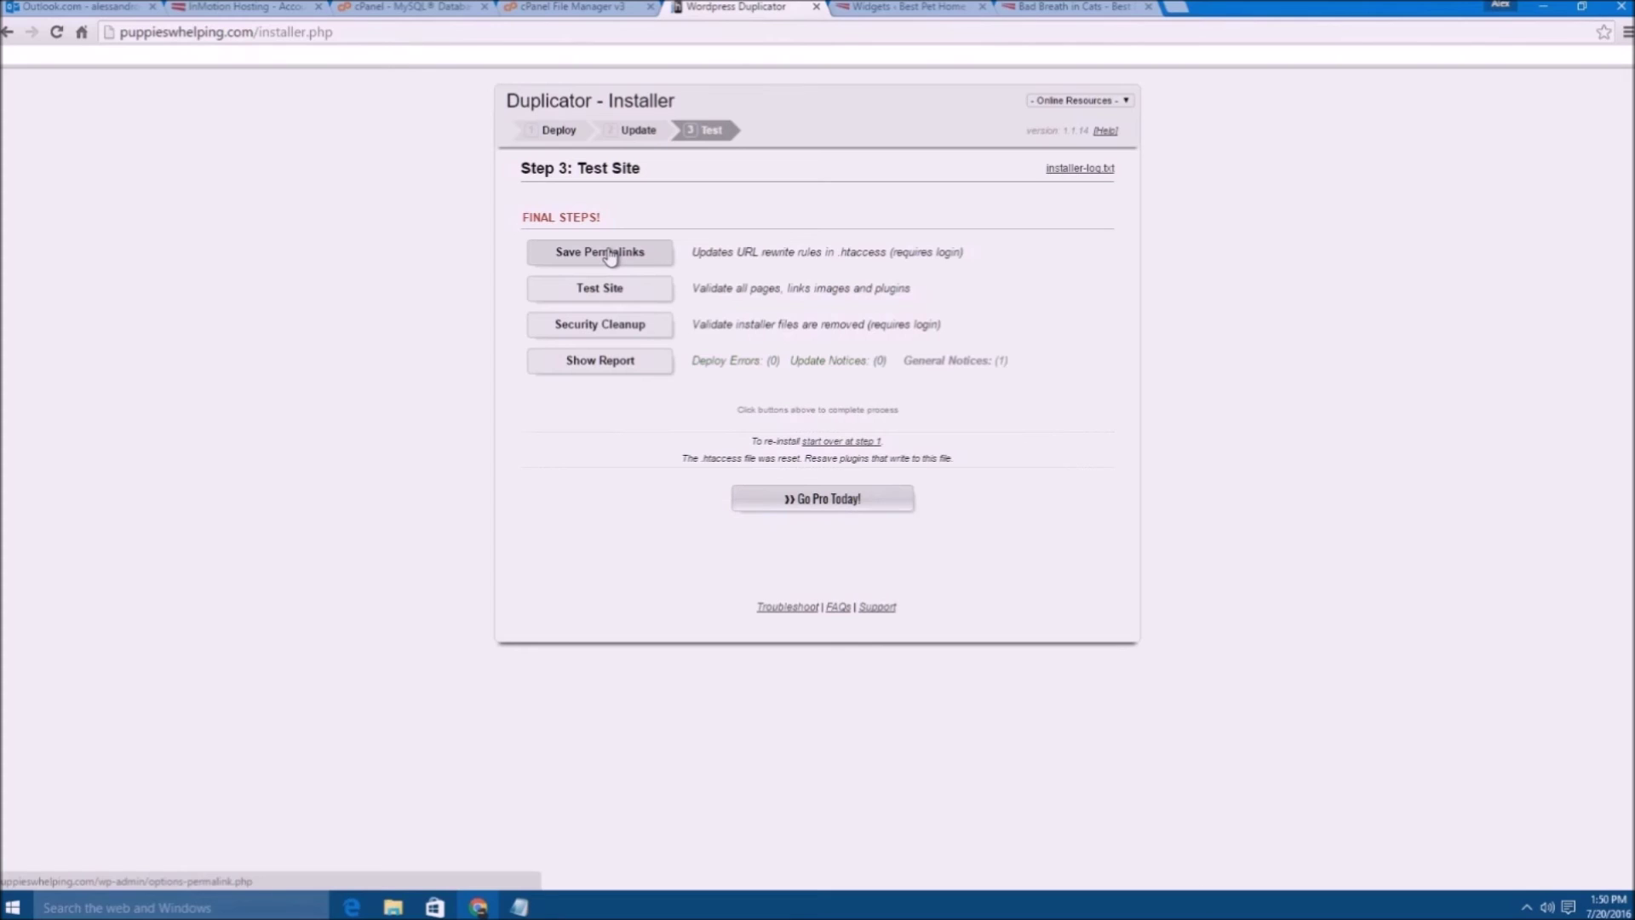
- Open Permalink Settings from the installer and save the Post name structure
left_click(610, 254)
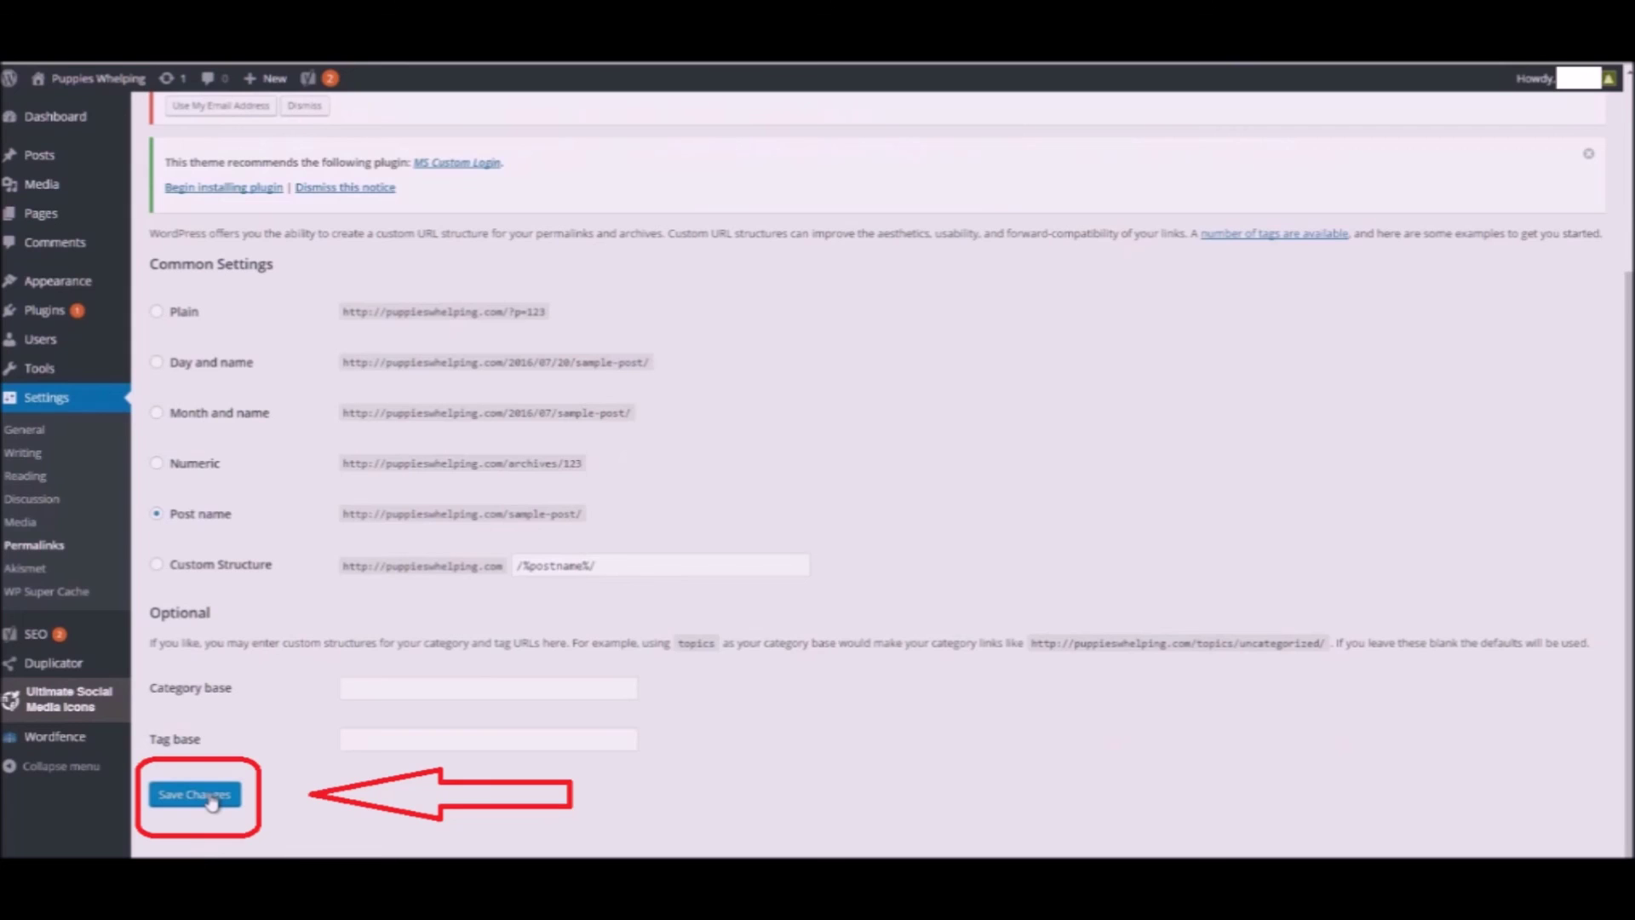
left_click(204, 796)
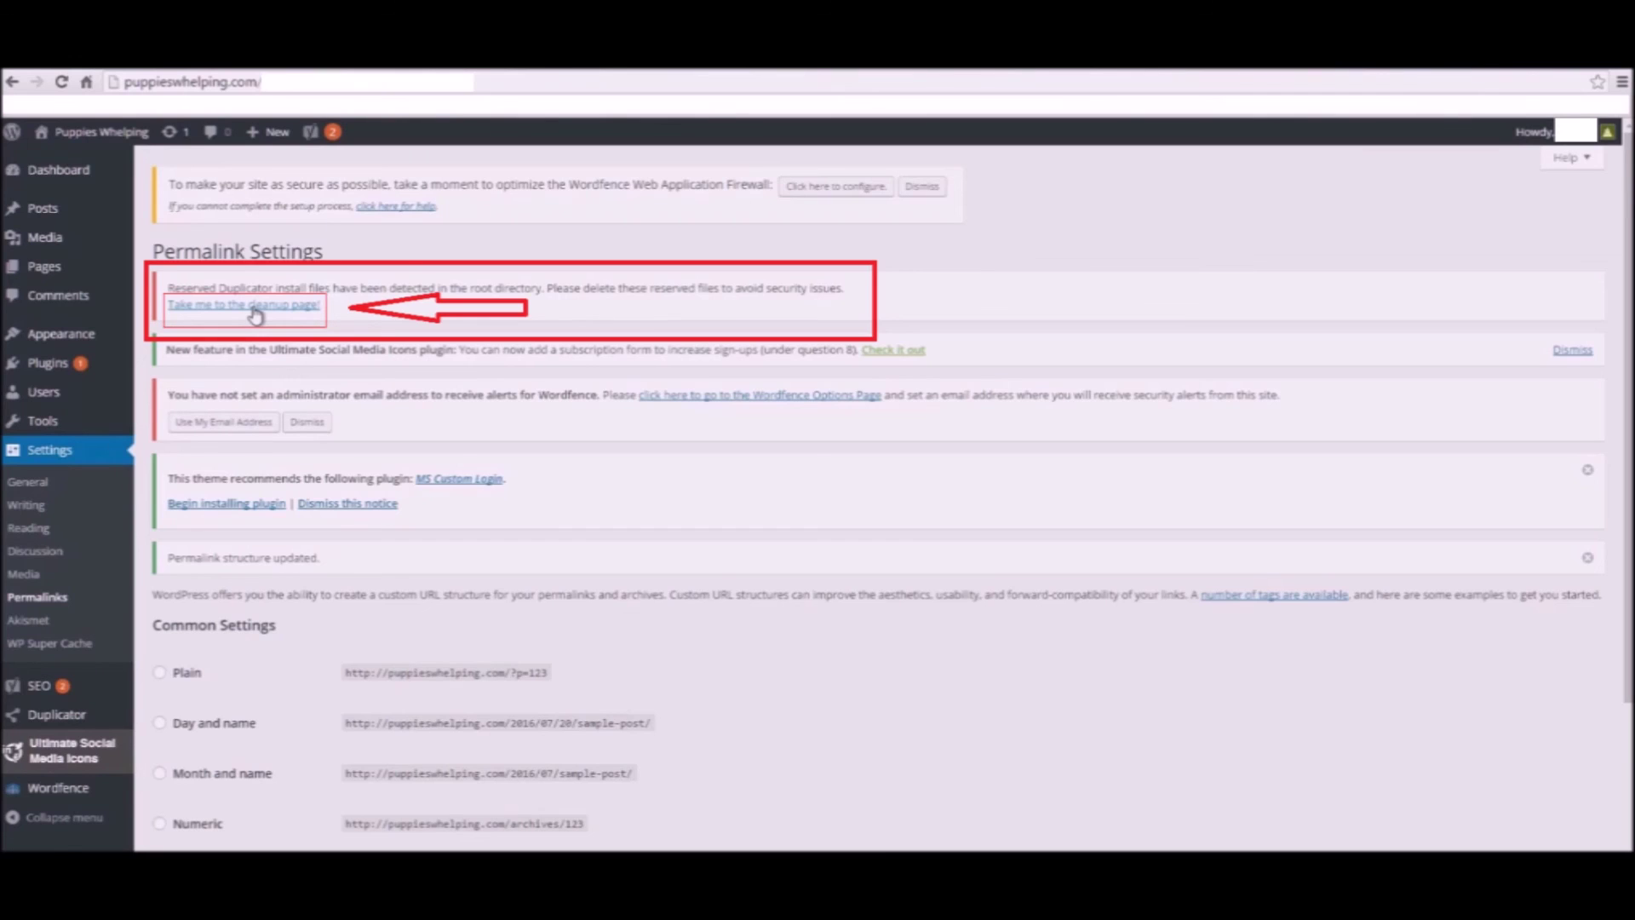
- Delete installer.php and Duplicator's other reserved install files from the Cleanup page
left_click(253, 306)
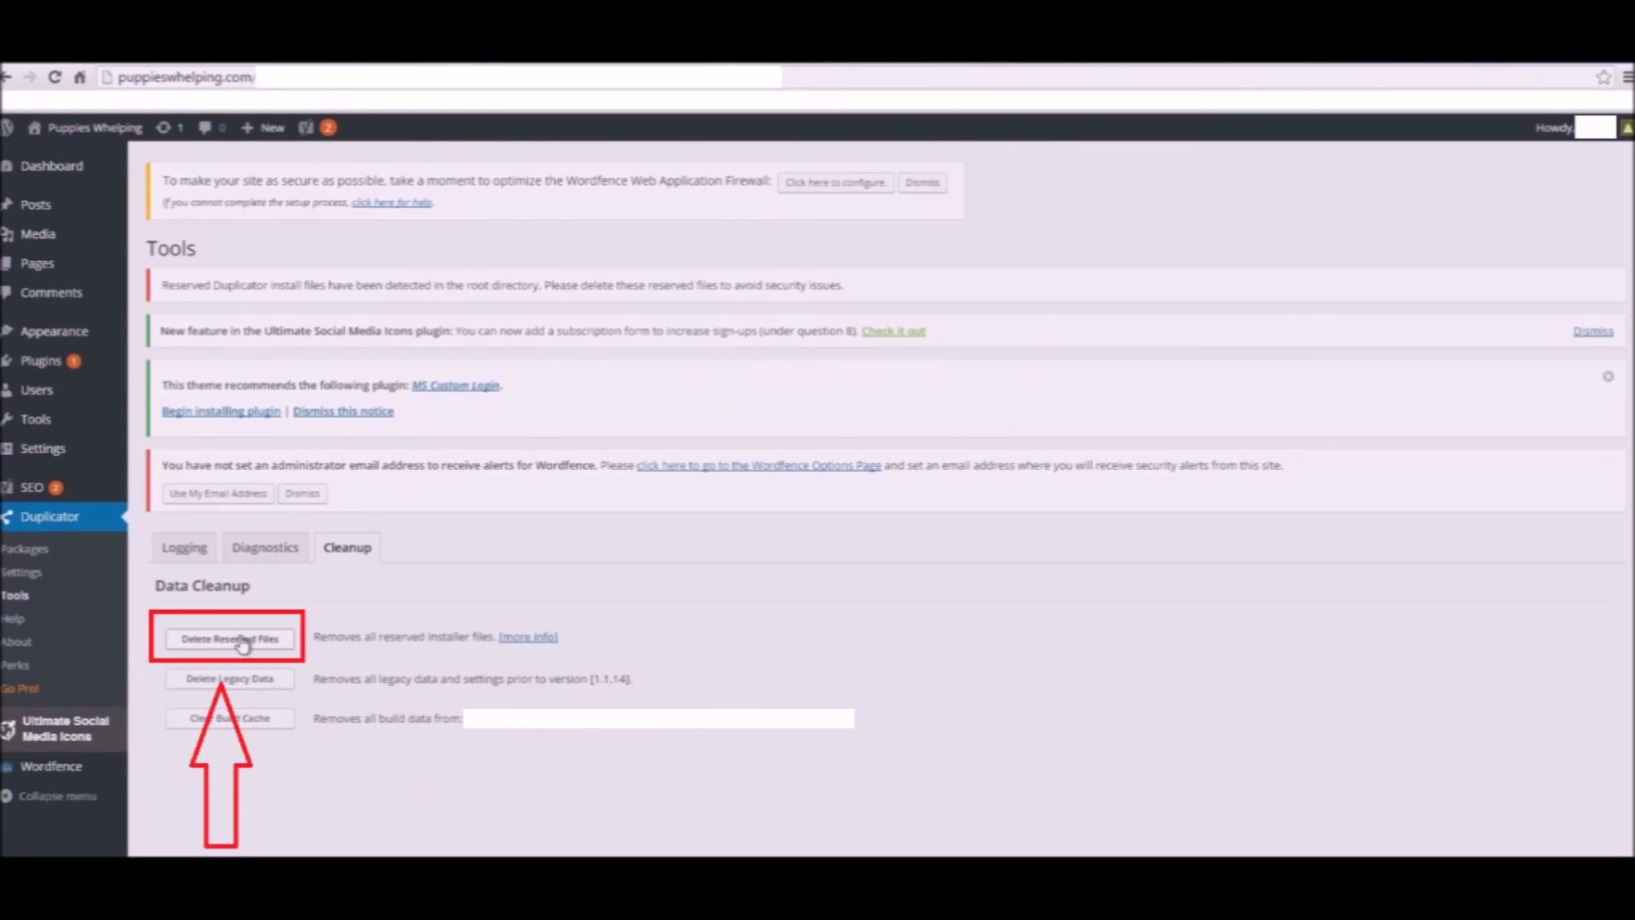
left_click(241, 639)
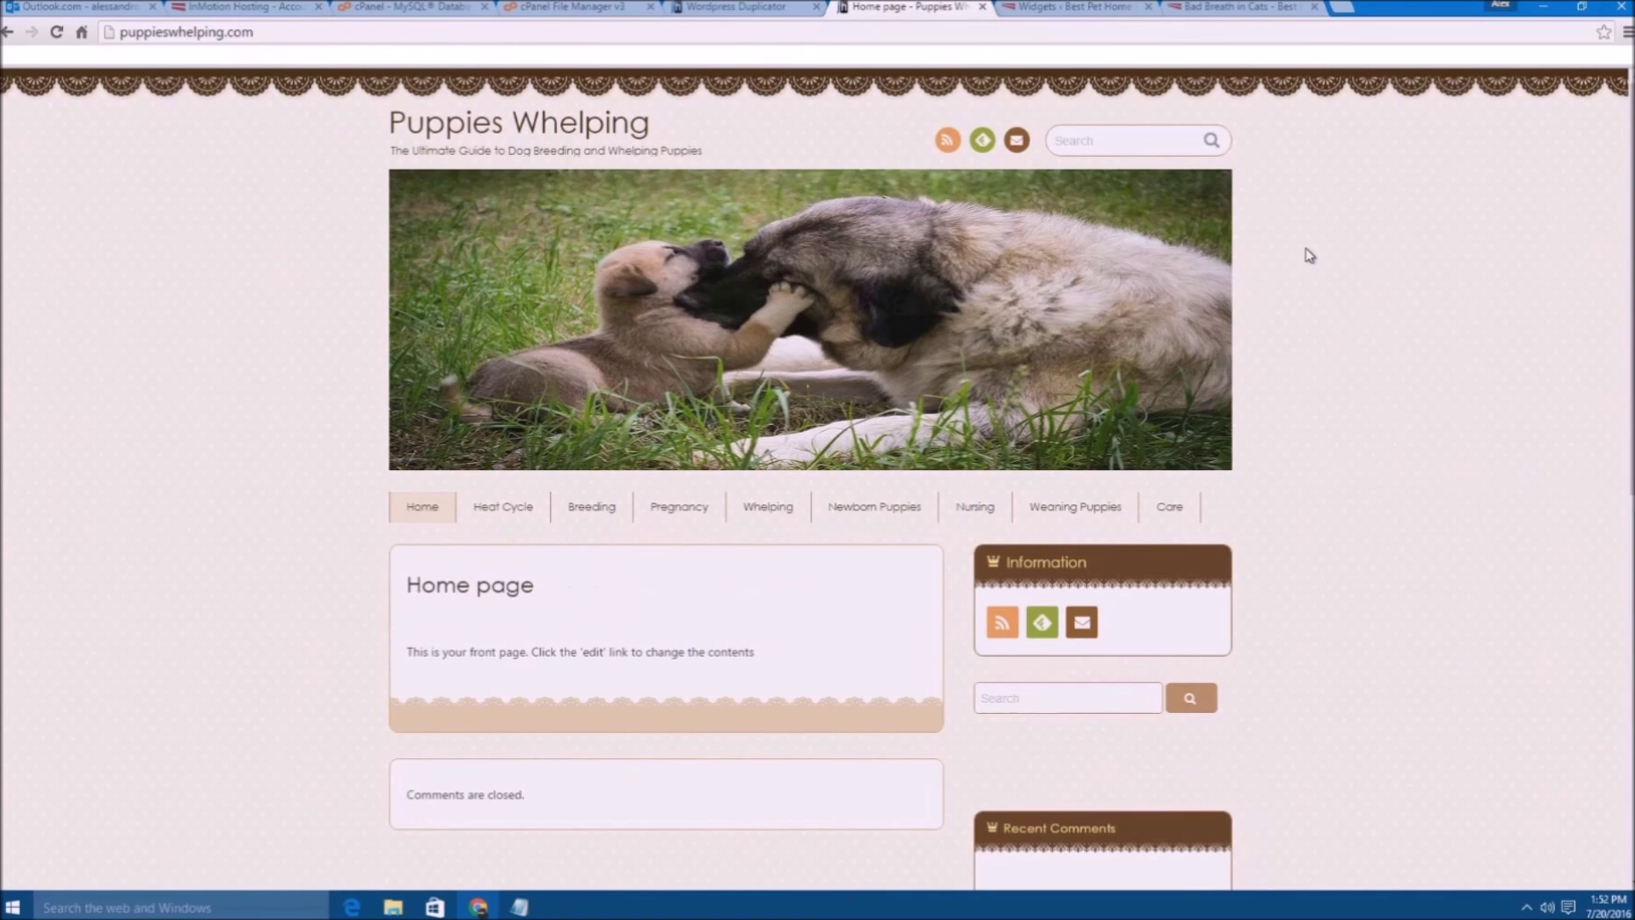
- Scroll through the Puppies Whelping home page on puppieswhelping.com to confirm the menu and sidebar widgets load
scroll(1312, 271, "down", 7)
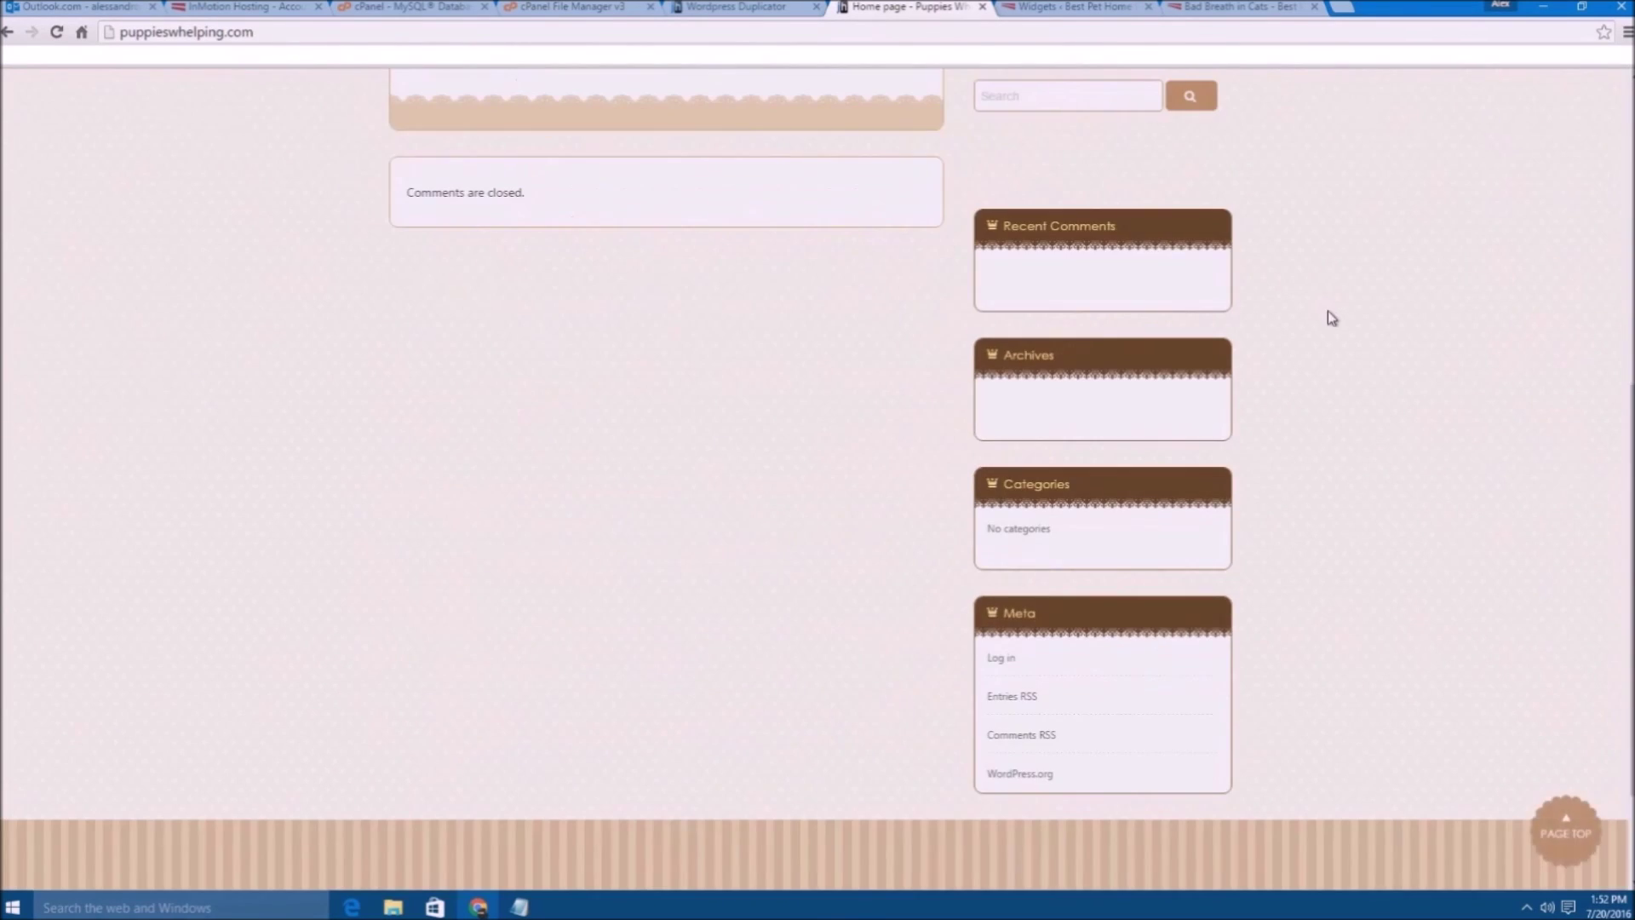
scroll(1333, 319, "up", 4)
scroll(1341, 331, "up", 3)
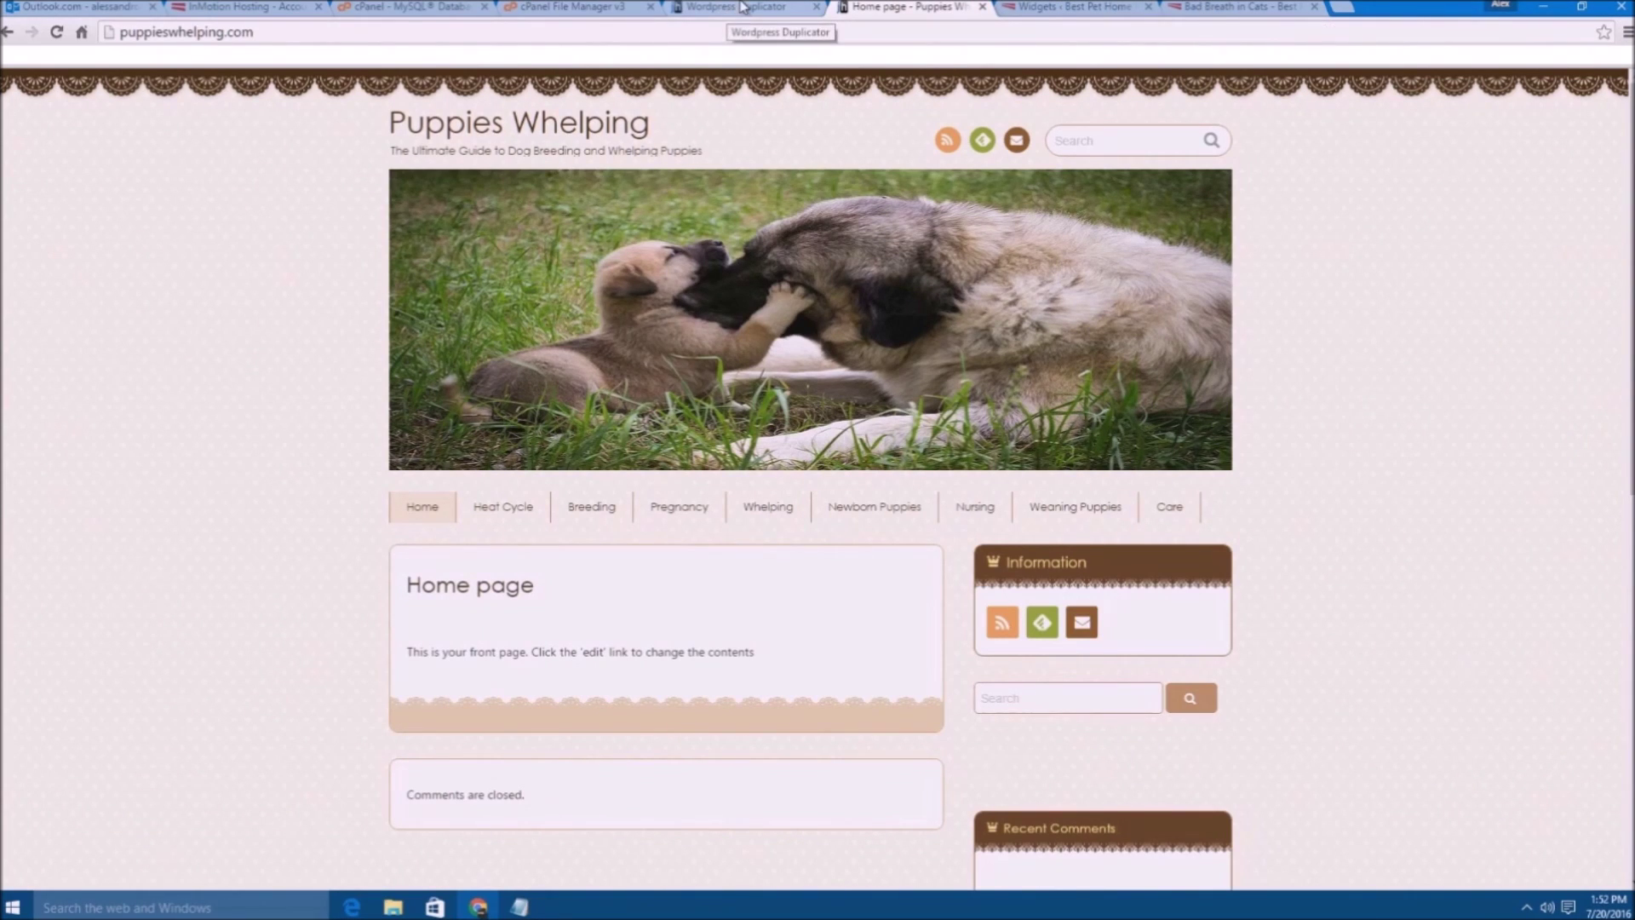
scroll(764, 217, "down", 5)
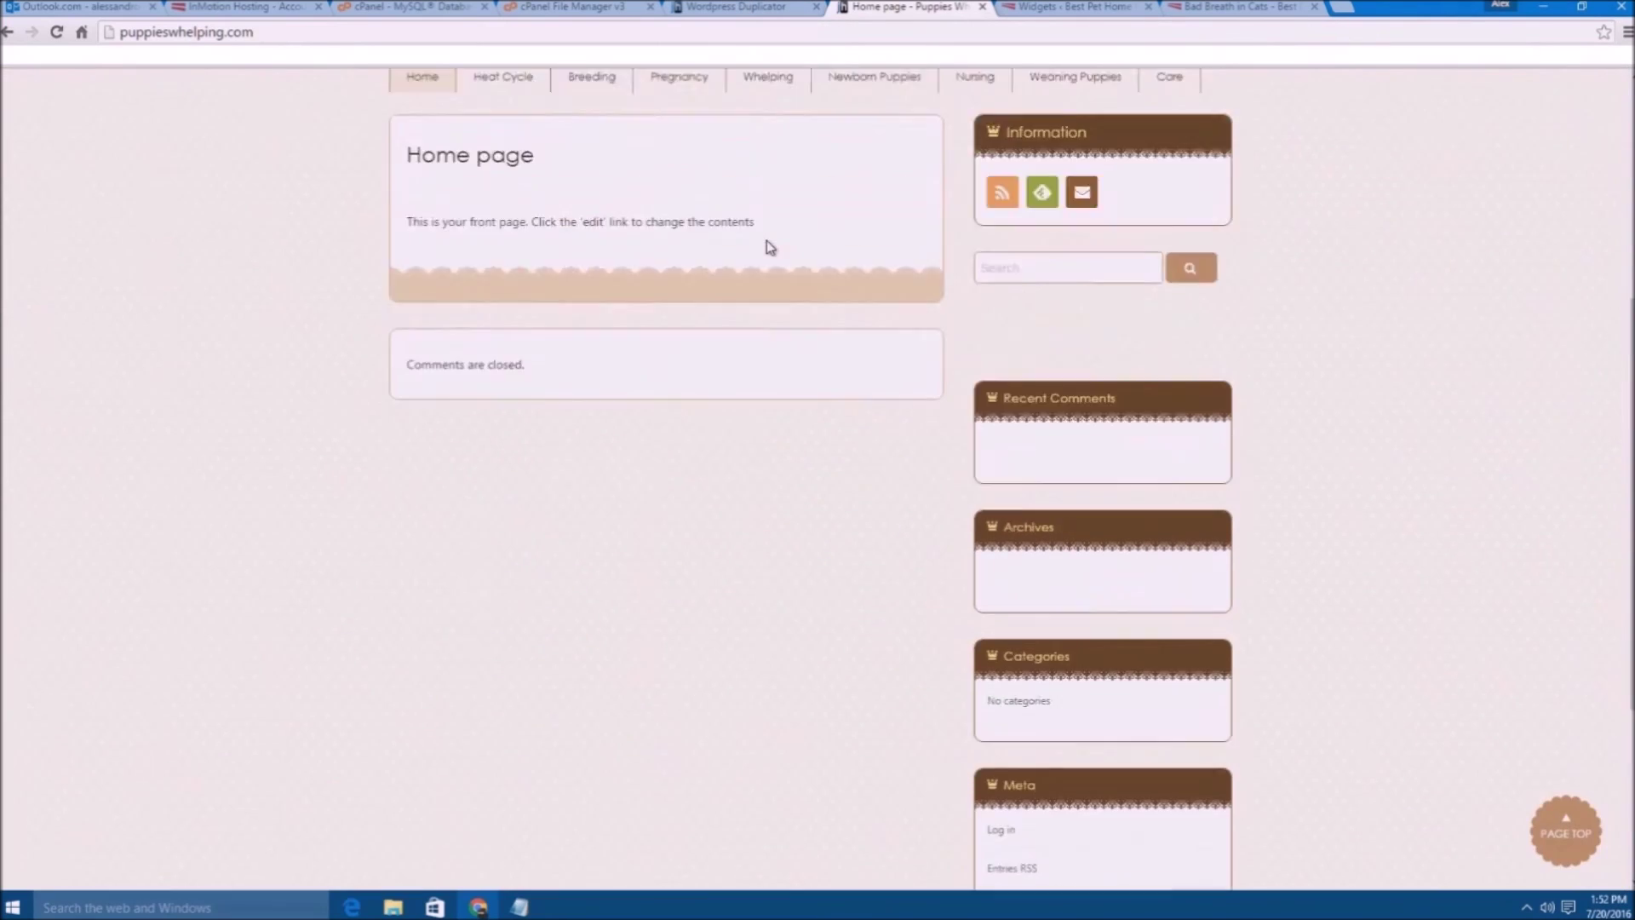